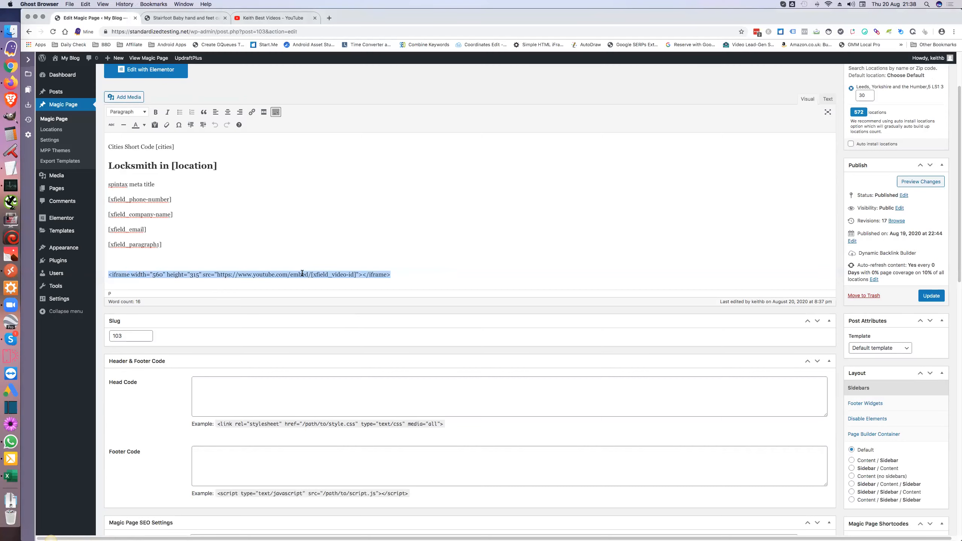
Step: Select the [xfield_video-id] shortcode in the iframe line, then scroll down to the xFields box
key(Right)
drag(310, 275, 357, 275)
scroll(397, 270, down, 5)
scroll(397, 269, down, 9)
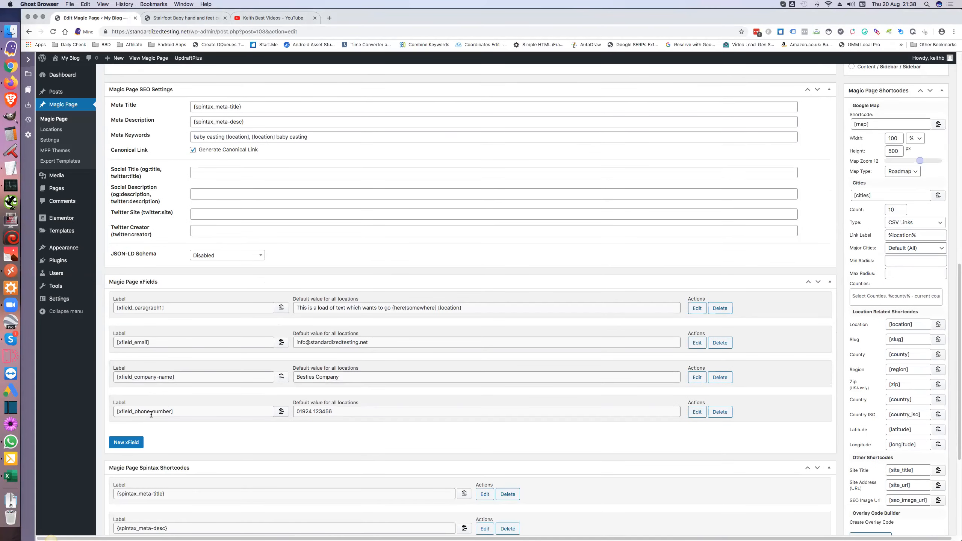
Step: Add a video-id xField with default value gqMYcwq_B6I, save it, and update the template
click(132, 443)
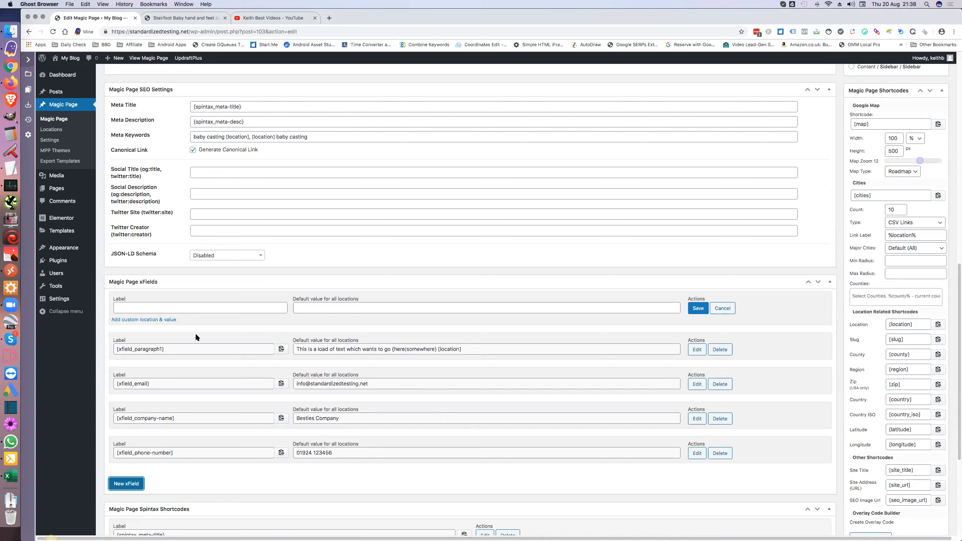
click(203, 308)
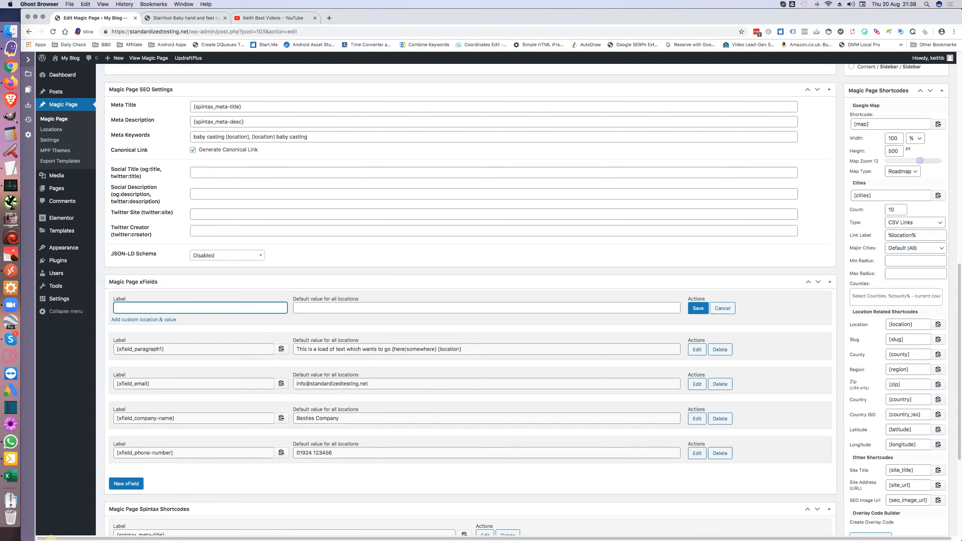
text(video-id)
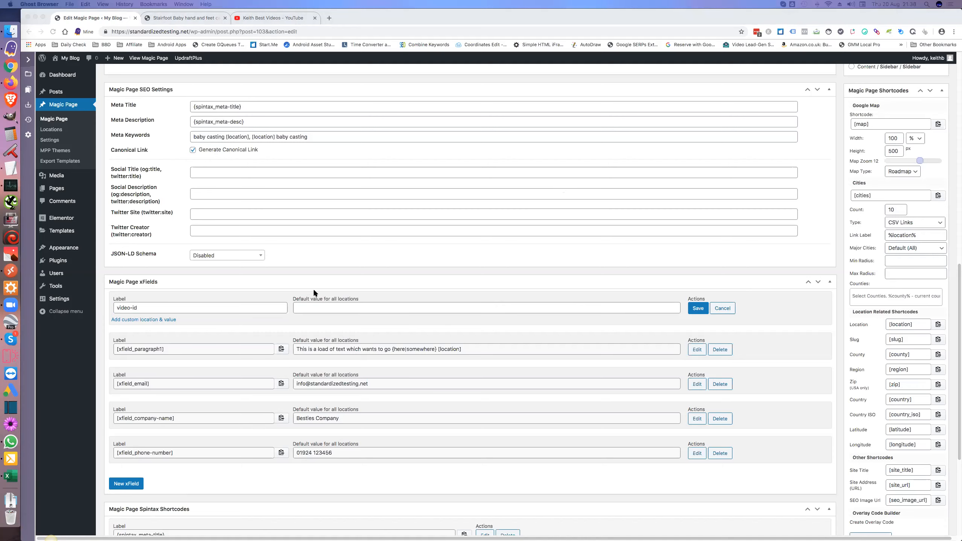
click(309, 308)
text(gqMYcwq_B6I)
click(700, 309)
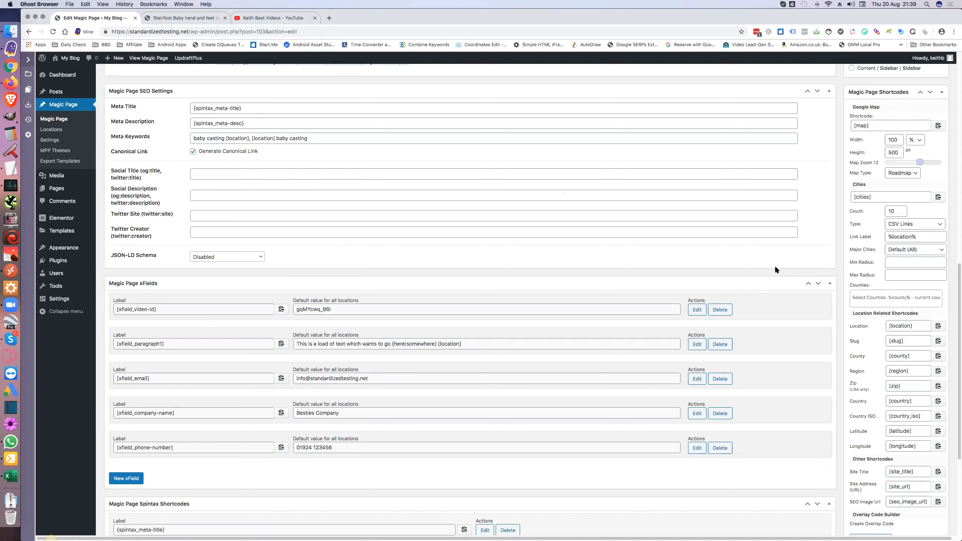
scroll(774, 265, up, 10)
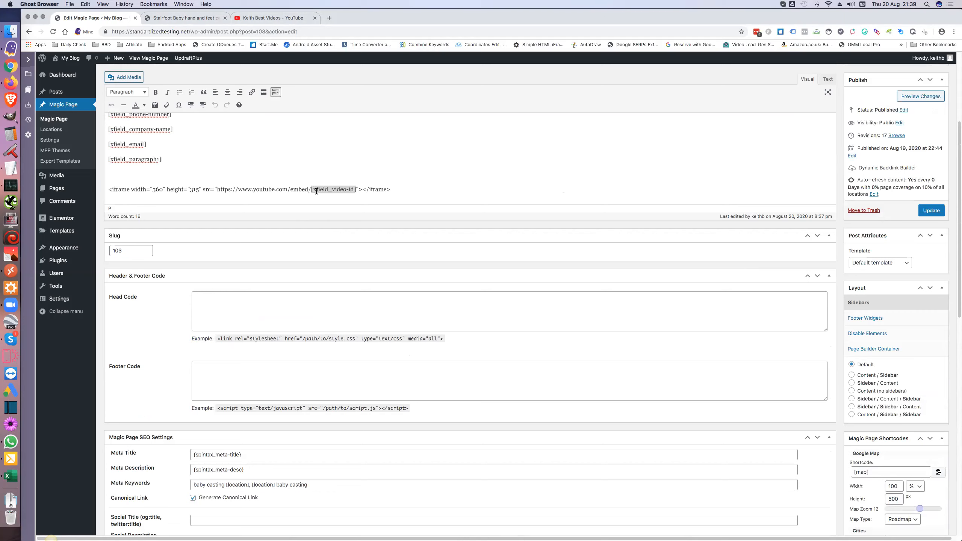
click(929, 209)
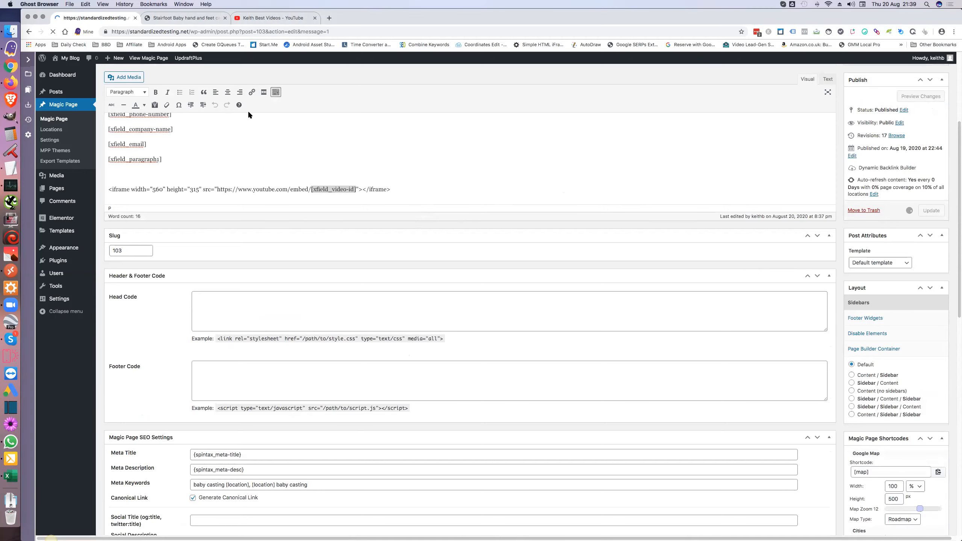
Step: Reload the Stairfoot page, which shows the iframe as raw text, then return to the editor
click(191, 18)
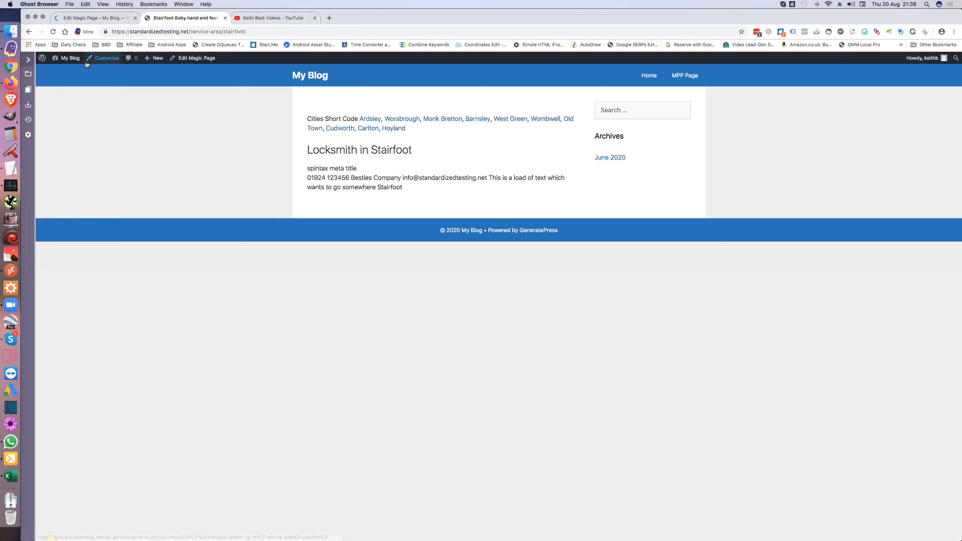
click(53, 32)
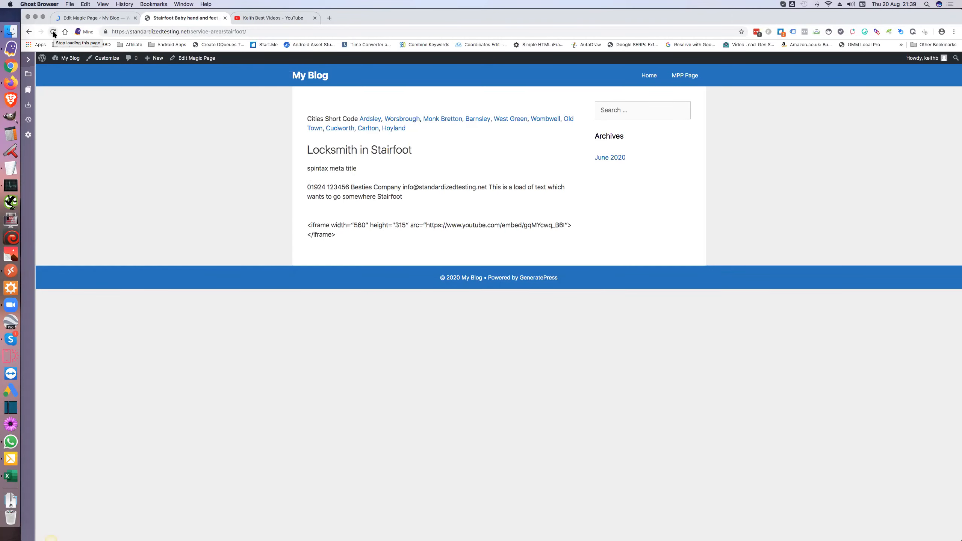
click(106, 18)
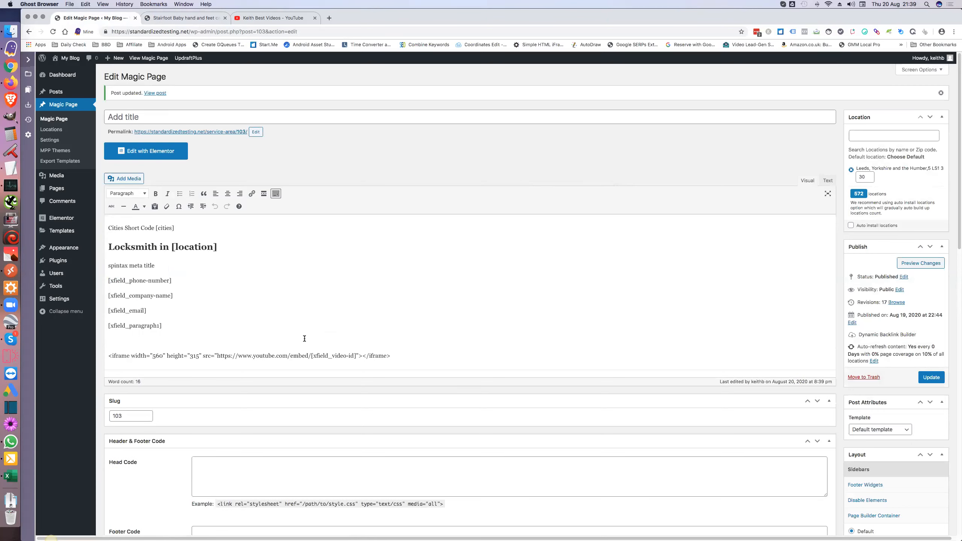
Step: Replace the iframe line with the embed code pasted in the Text view, then update the template
triple_click(294, 357)
key(super+c)
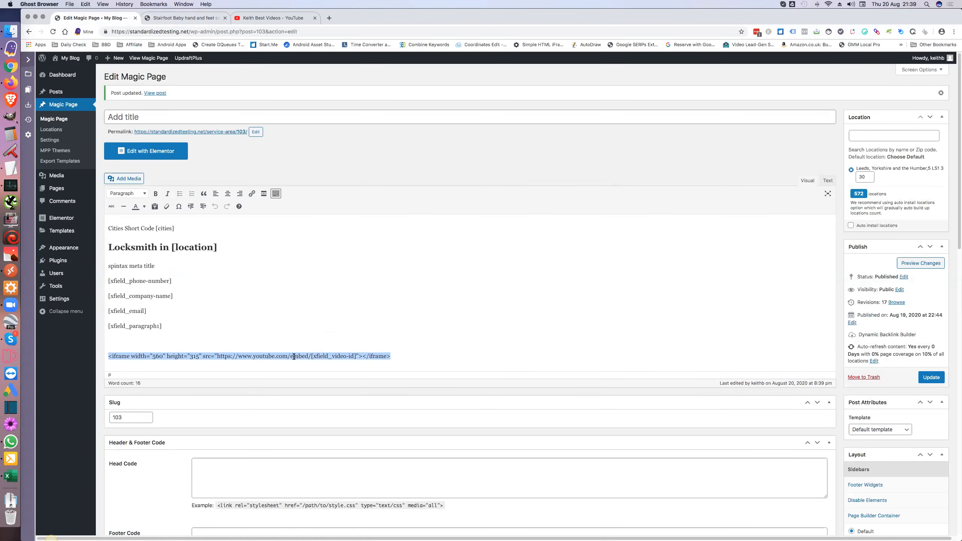
key(BackSpace)
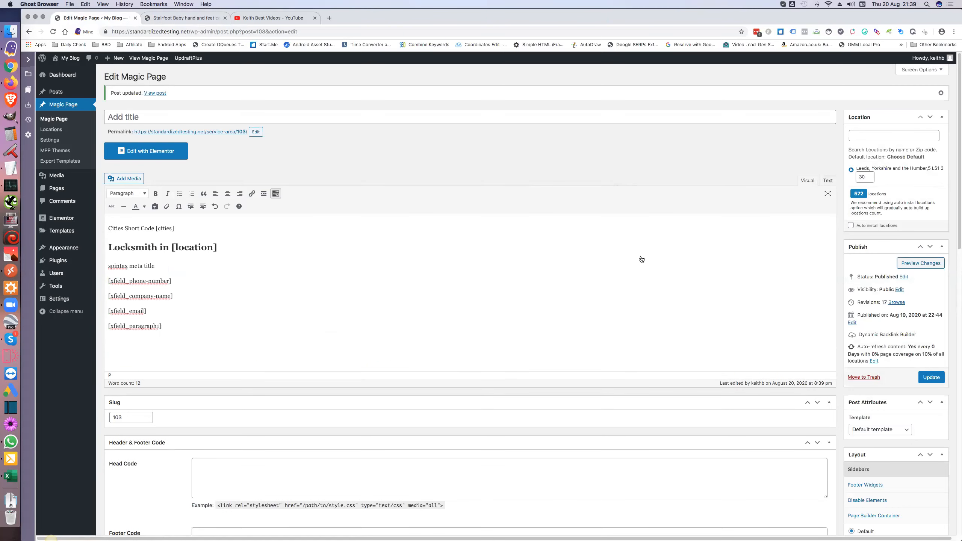
click(828, 180)
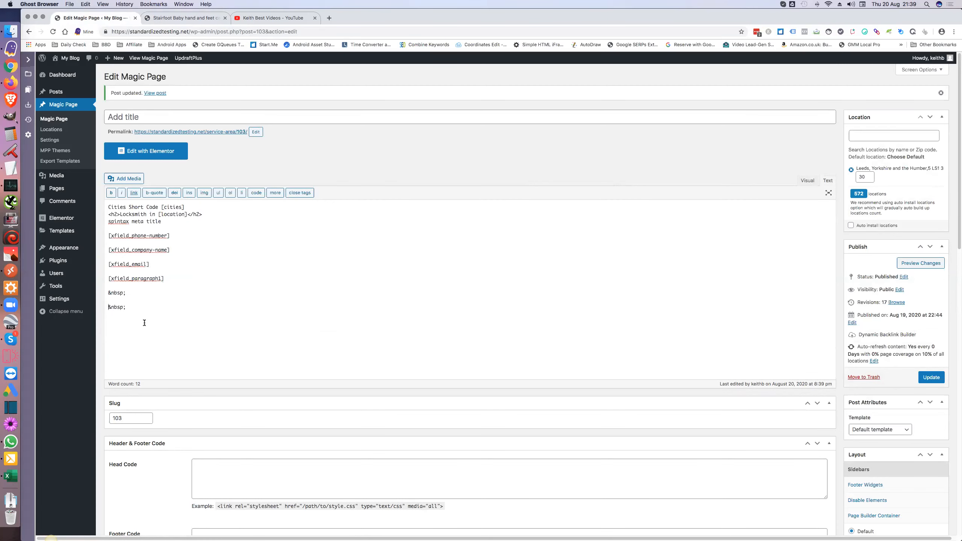
key(super+v)
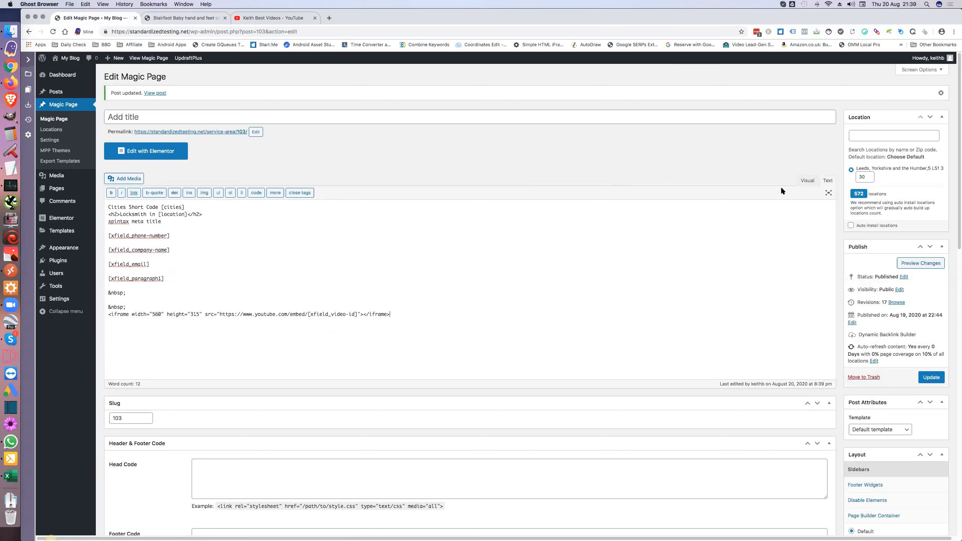
click(806, 181)
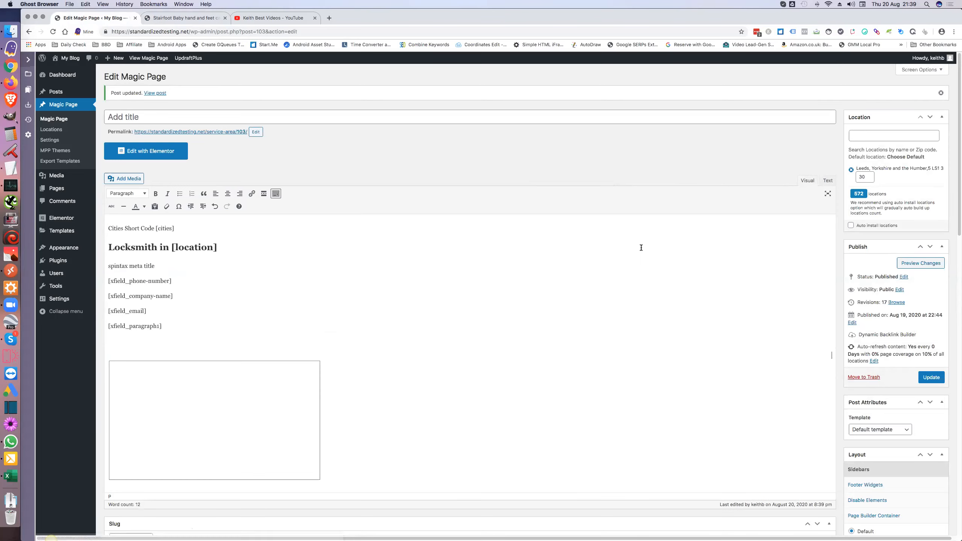
click(931, 377)
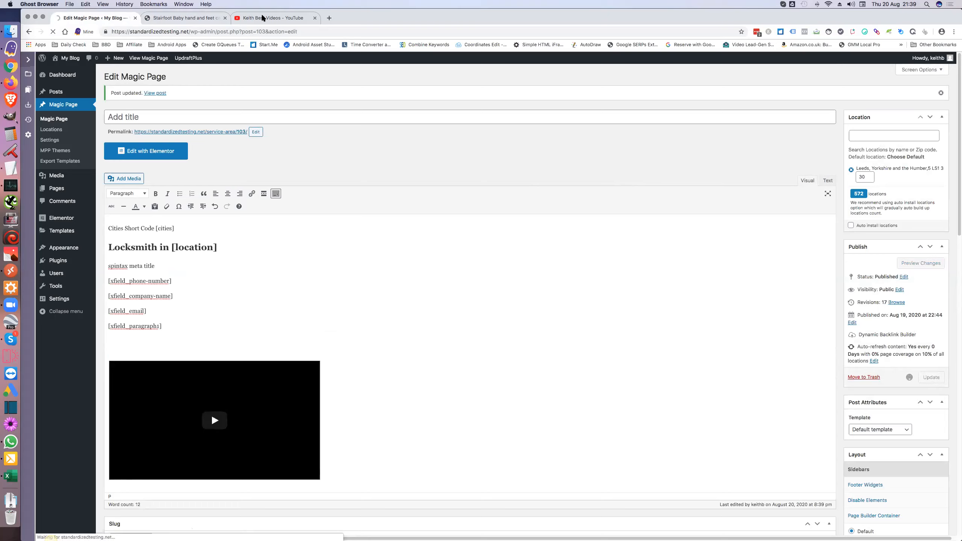
Step: Reload the Stairfoot page to confirm the Magic Page Plugin YouTube video now plays embedded
click(246, 18)
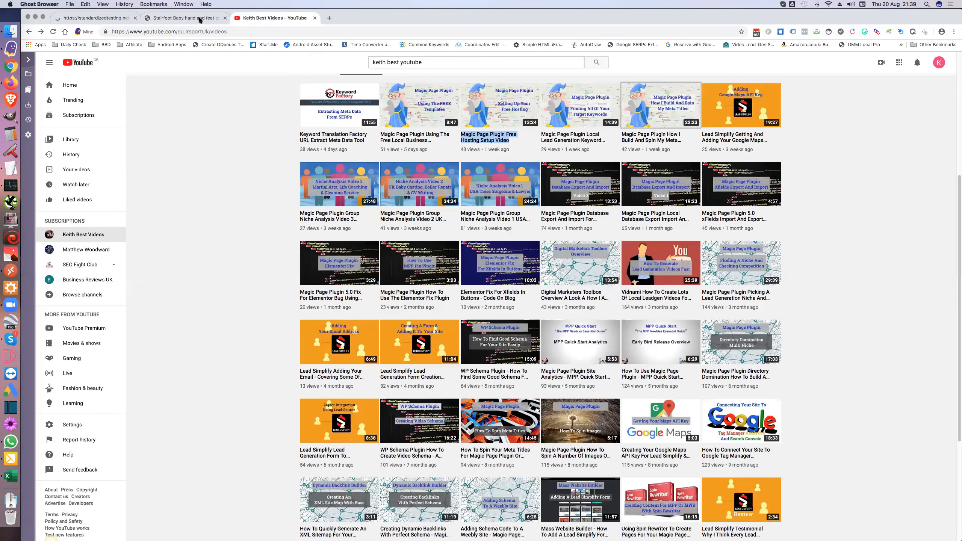
click(174, 22)
click(53, 31)
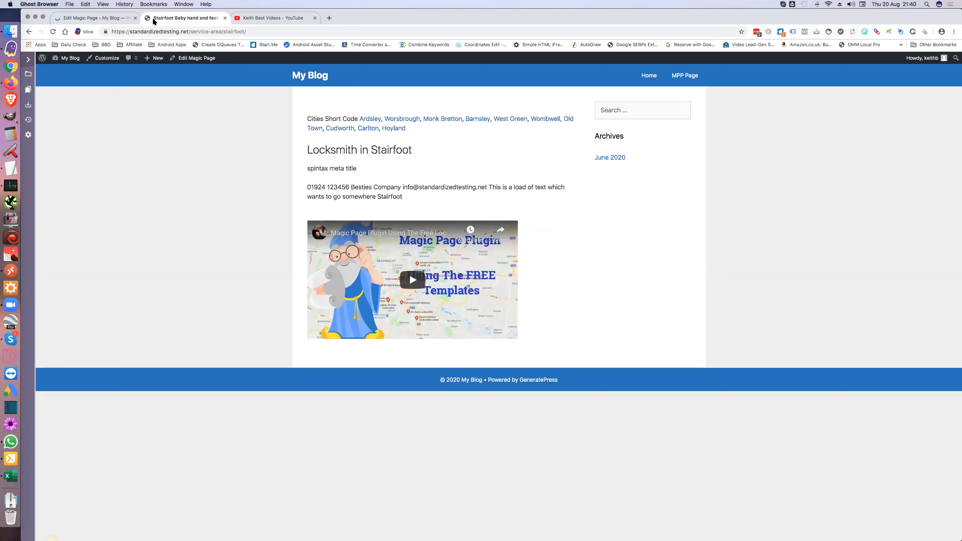
Step: Return to the template editor and scroll down to the xFields and Location Sets boxes
click(112, 18)
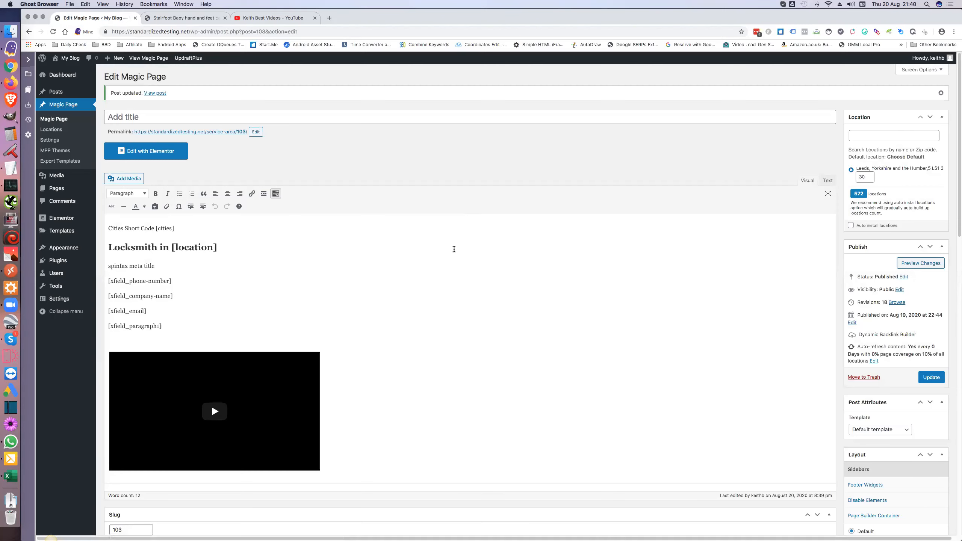
scroll(454, 249, down, 1)
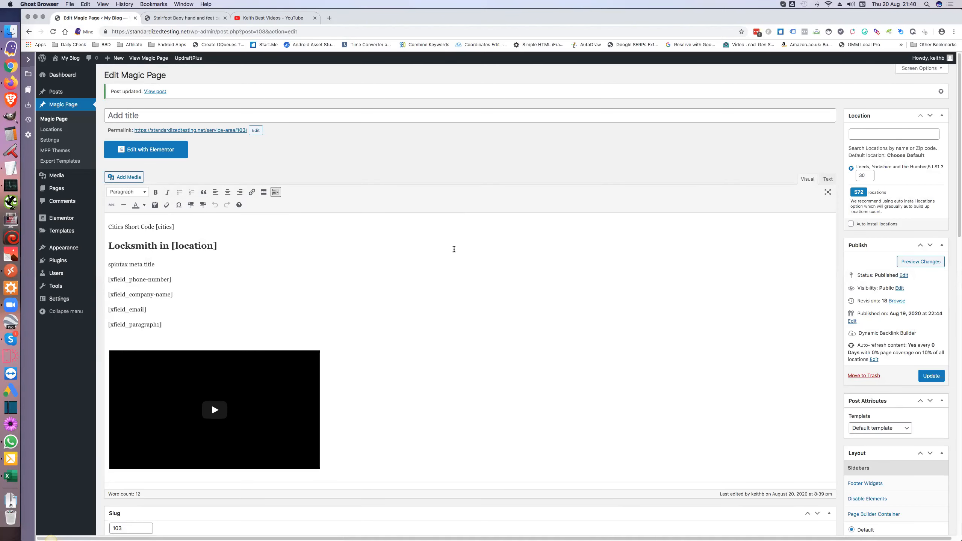
scroll(454, 249, down, 1)
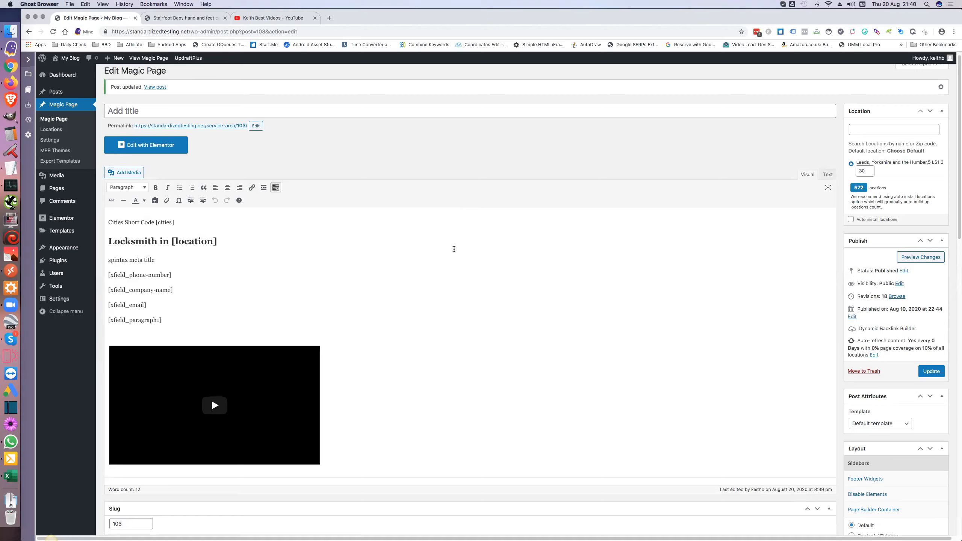
scroll(453, 249, up, 1)
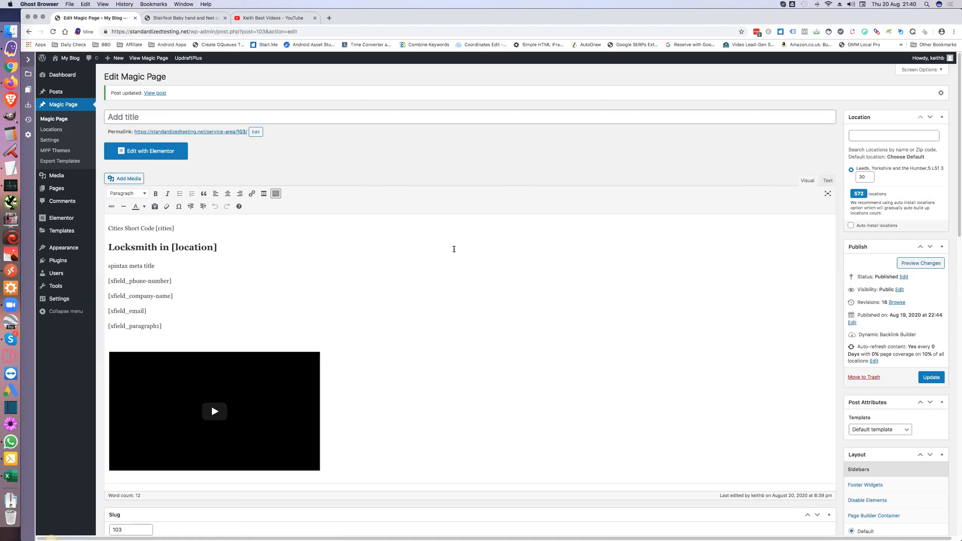
scroll(454, 249, down, 5)
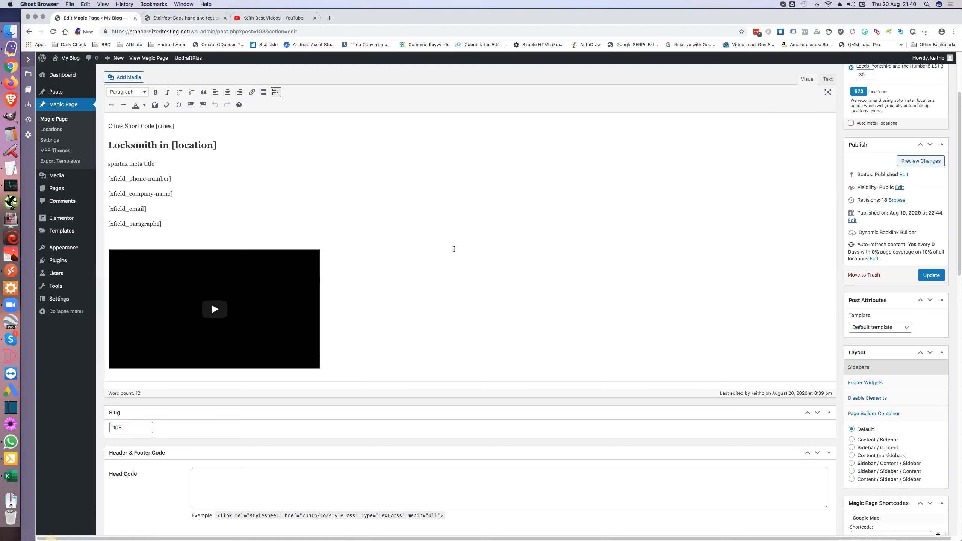
scroll(453, 249, down, 1)
scroll(454, 249, down, 4)
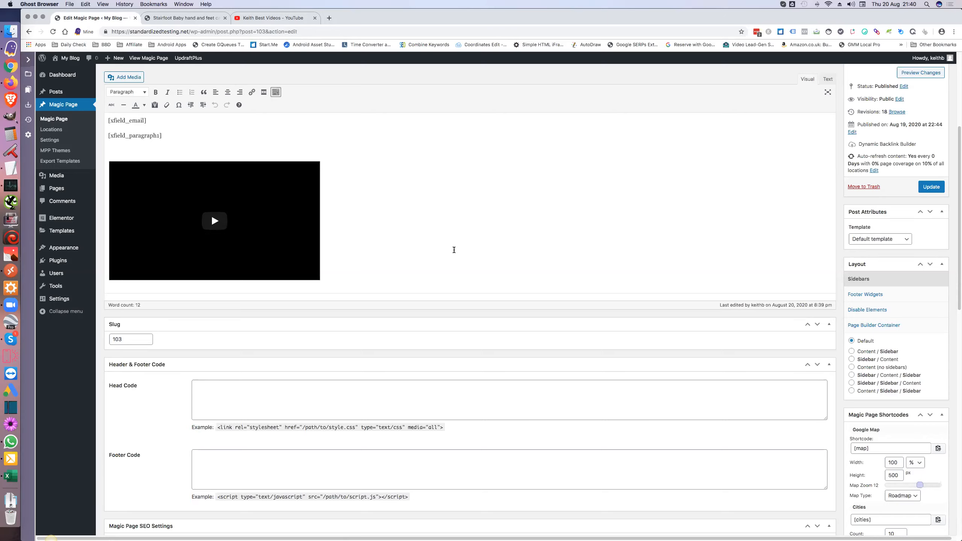
scroll(454, 250, down, 5)
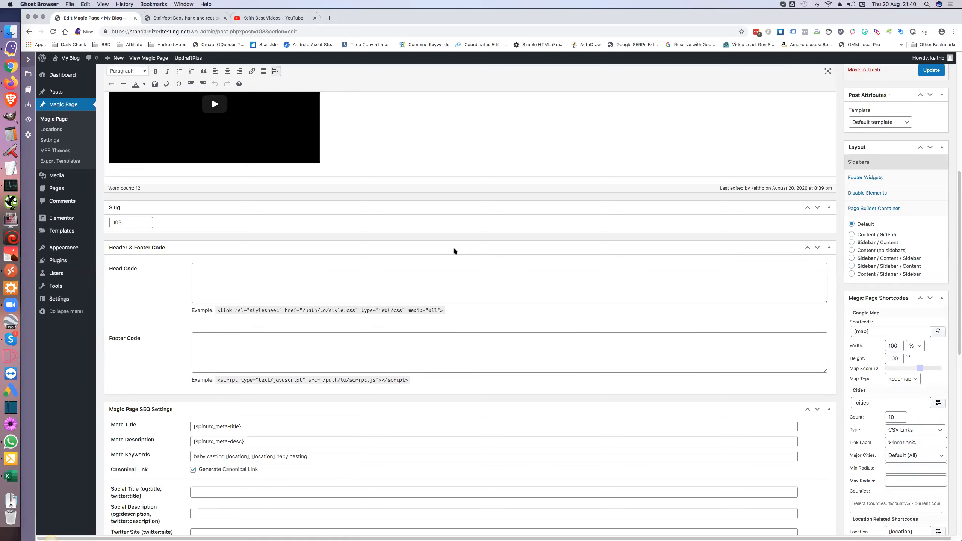
scroll(454, 250, down, 10)
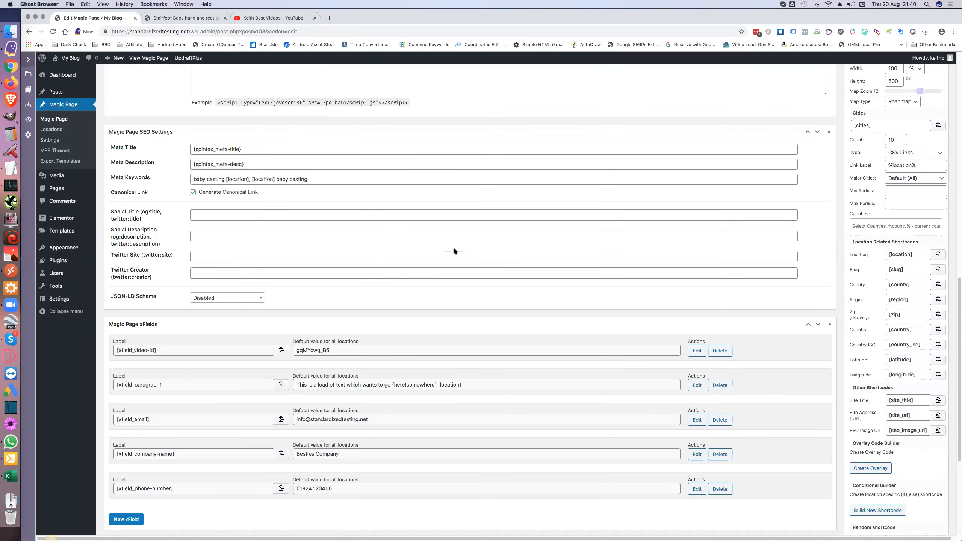
scroll(454, 250, down, 7)
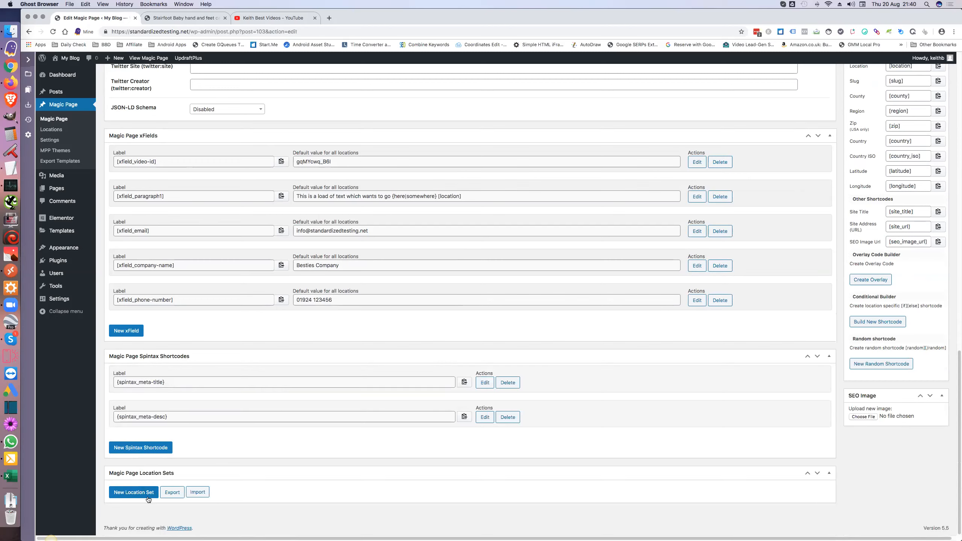
Step: Add a wakefield-1m location set at Wakefield, WF1 3 with radius 1 and 1 location, and save it
click(131, 493)
click(137, 502)
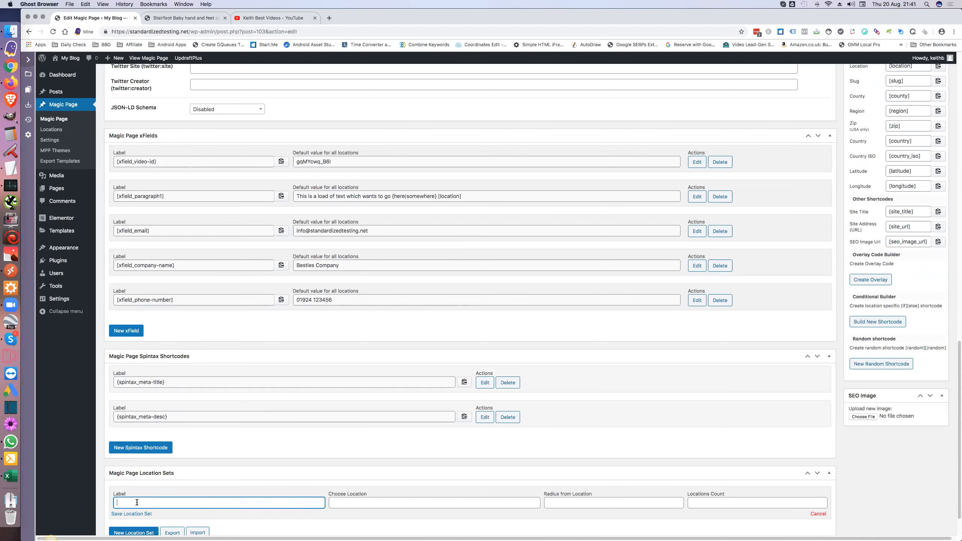
text(wakefield-1ml)
click(344, 504)
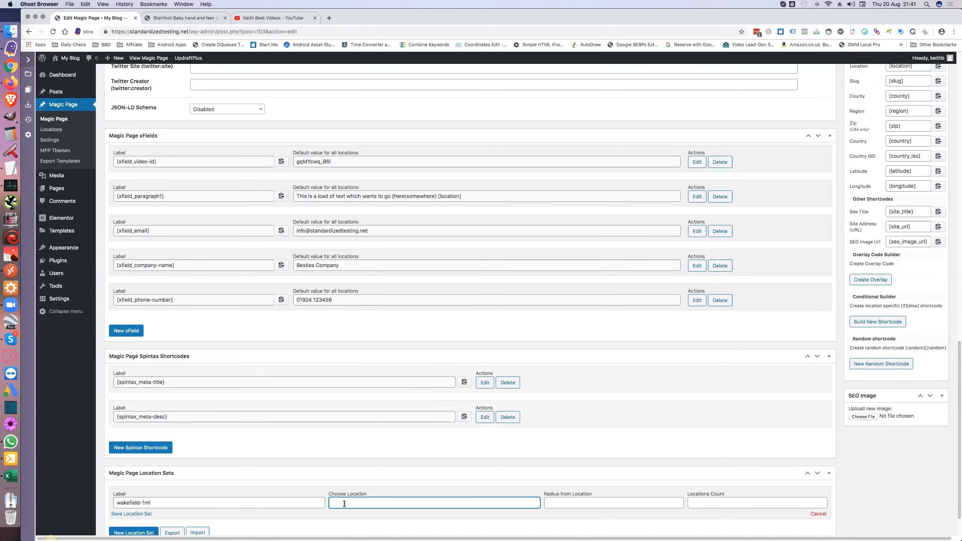
text(wakefielf)
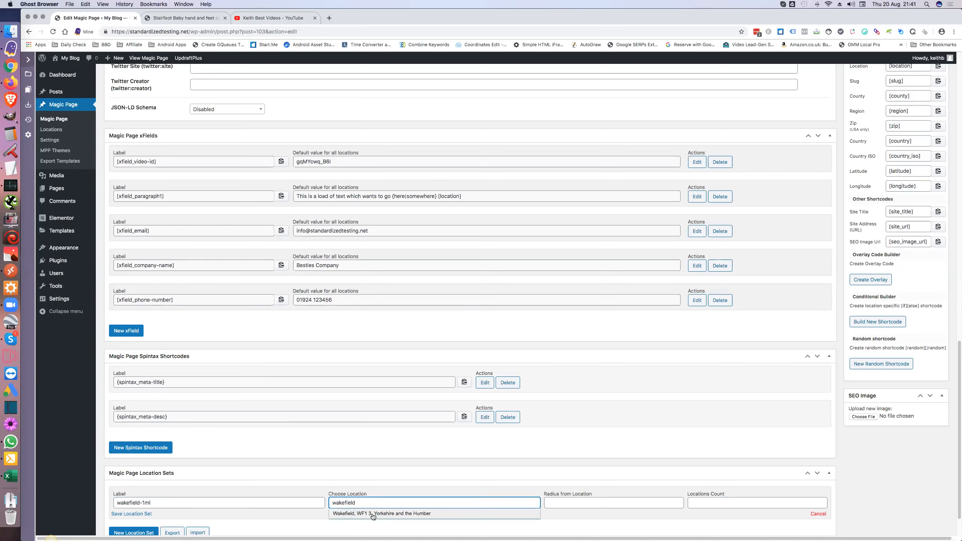
click(372, 514)
click(555, 503)
text(1)
click(692, 503)
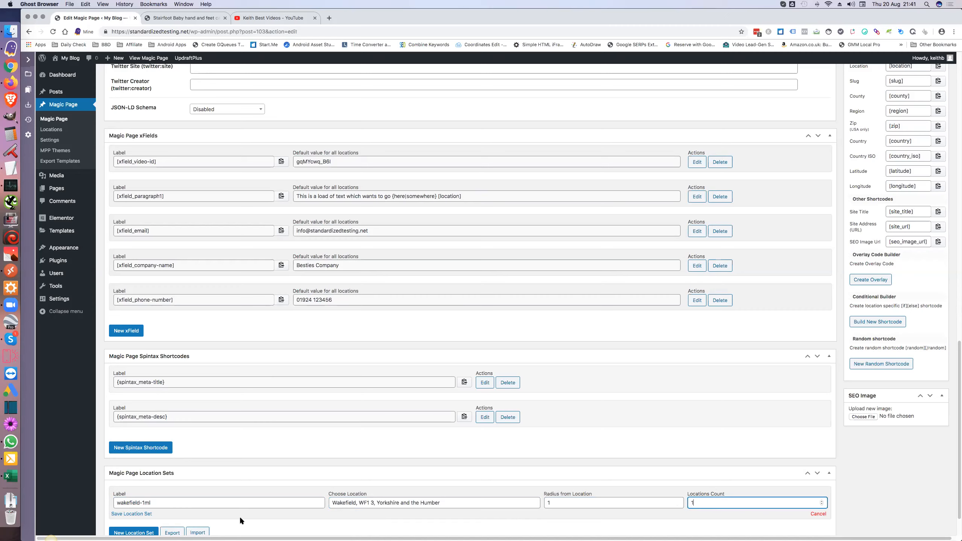
text(1)
click(147, 514)
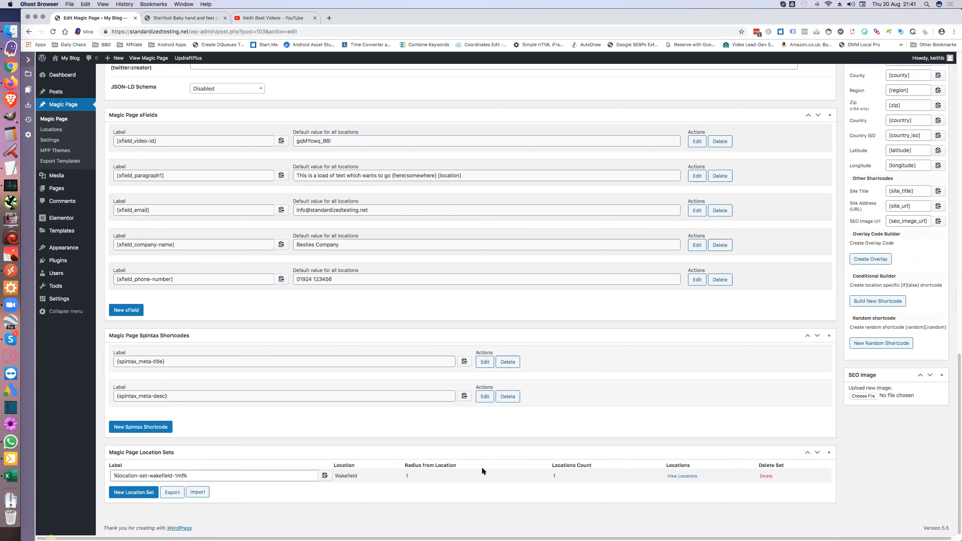
Step: Check the locations listed in the Wakefield set
click(680, 477)
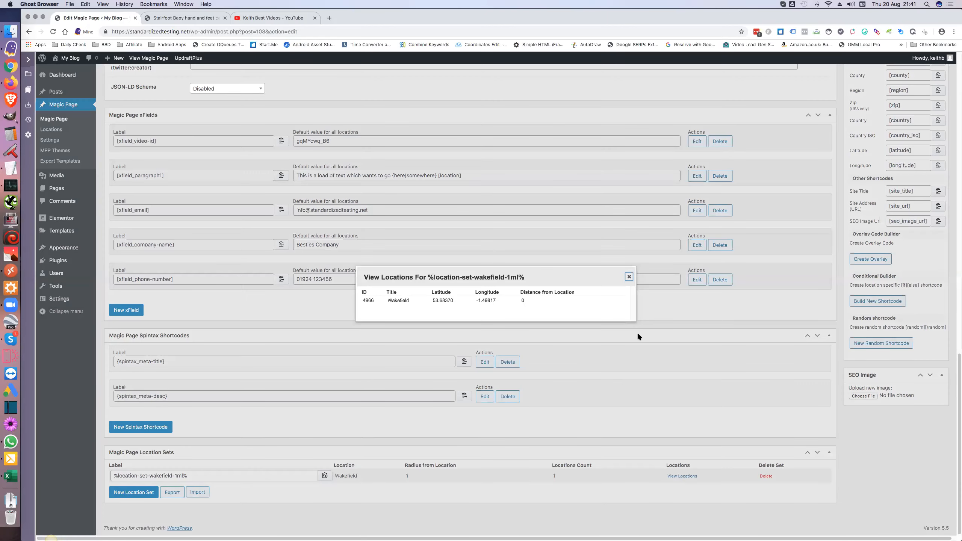
click(629, 278)
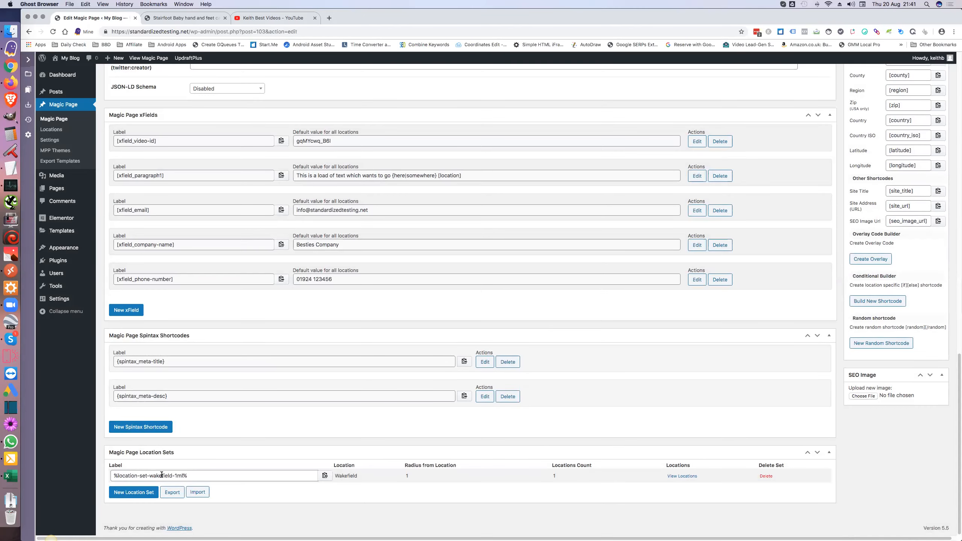
click(134, 492)
Step: Create a sheffield location set at Sheffield, S1 1 with radius 1 and save it
click(130, 500)
text(sheffield-1ml)
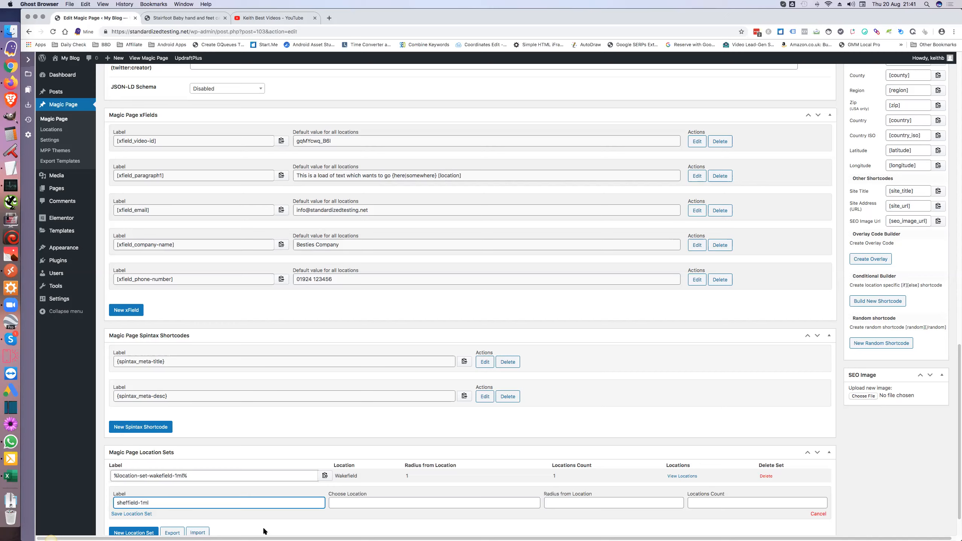
click(349, 503)
text(sheff)
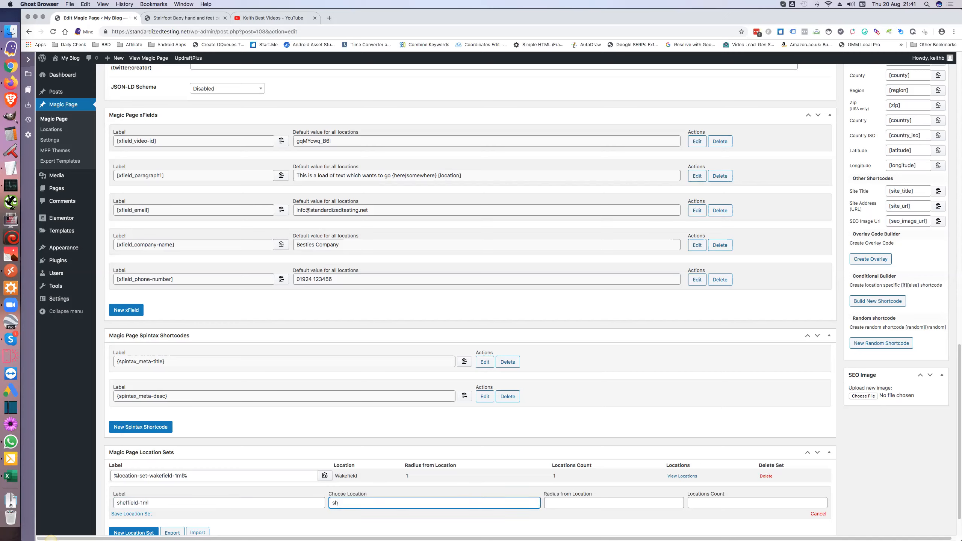
click(352, 516)
click(553, 500)
click(692, 500)
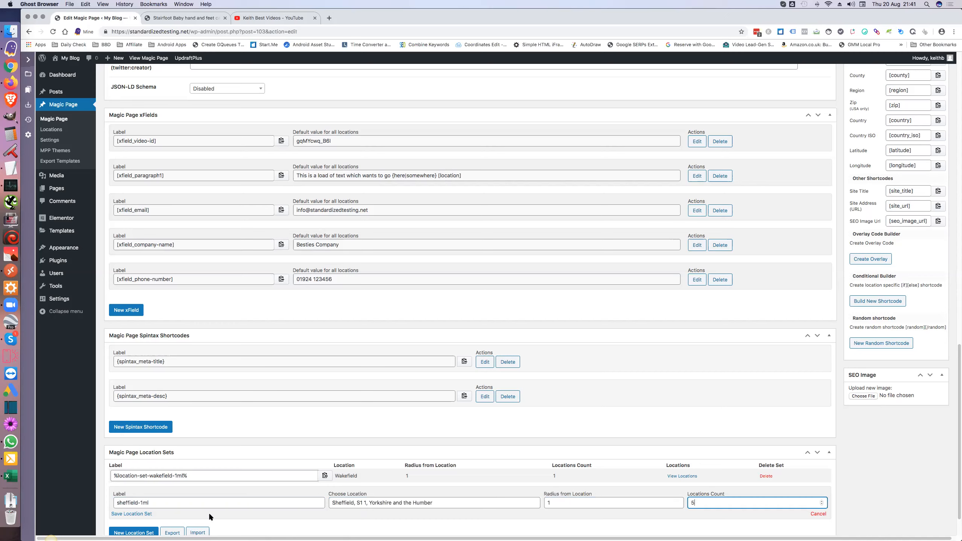
click(146, 514)
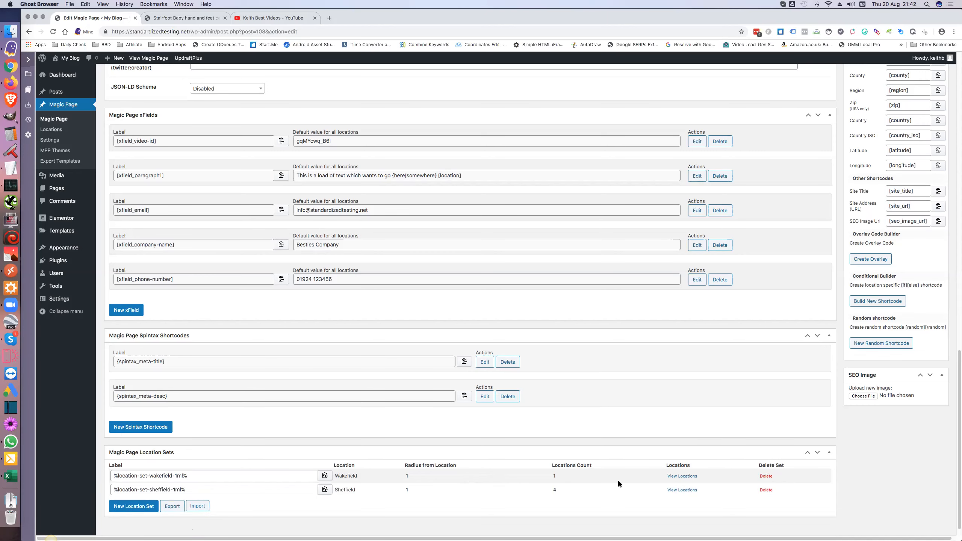
Step: Check the Sheffield set's four locations, including Park Hill and Burngreave
click(675, 490)
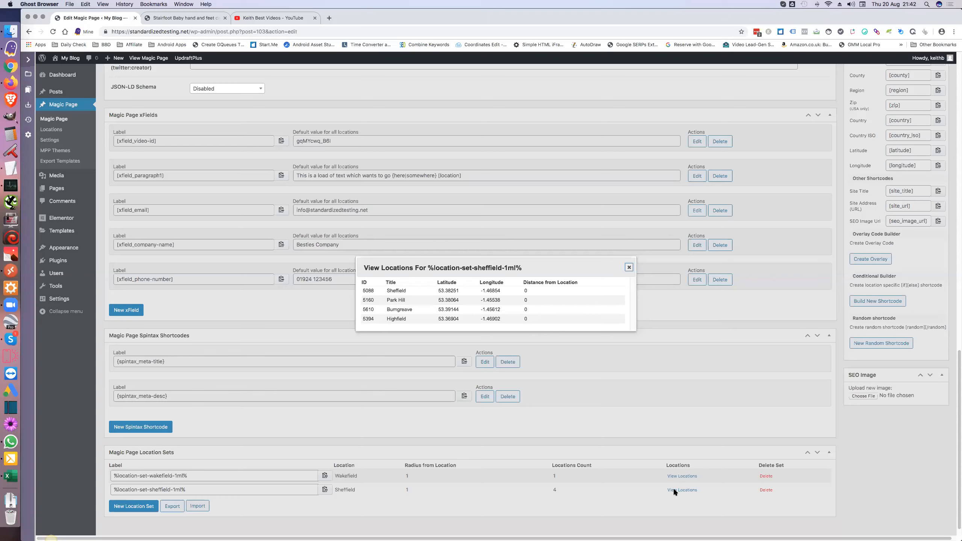
click(629, 267)
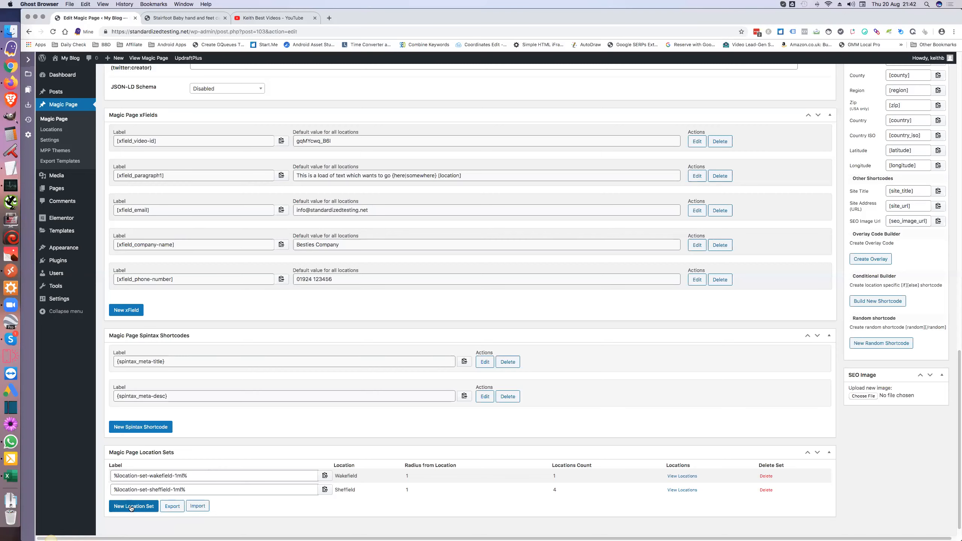
click(131, 507)
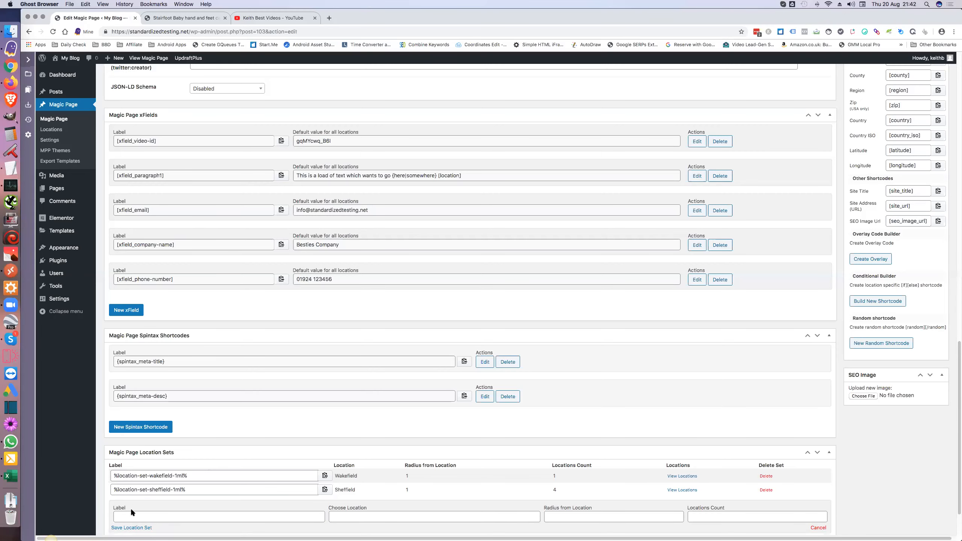
Step: Create a bradford-1m location set at Bradford, BD1 1 with radius 1 and 5 locations, and save it
click(131, 514)
text(bradford-1ml)
key(Tab)
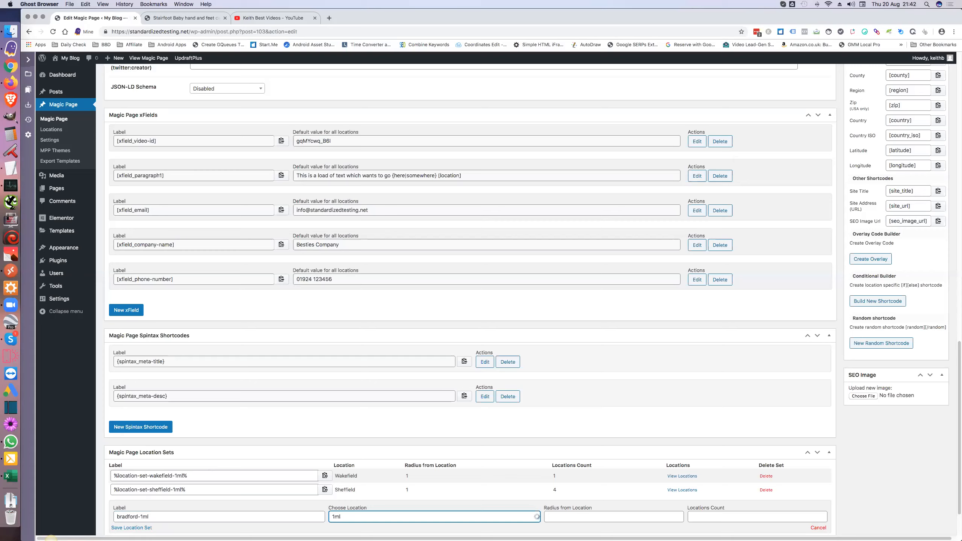
text(brr)
text(dford)
scroll(150, 508, down, 3)
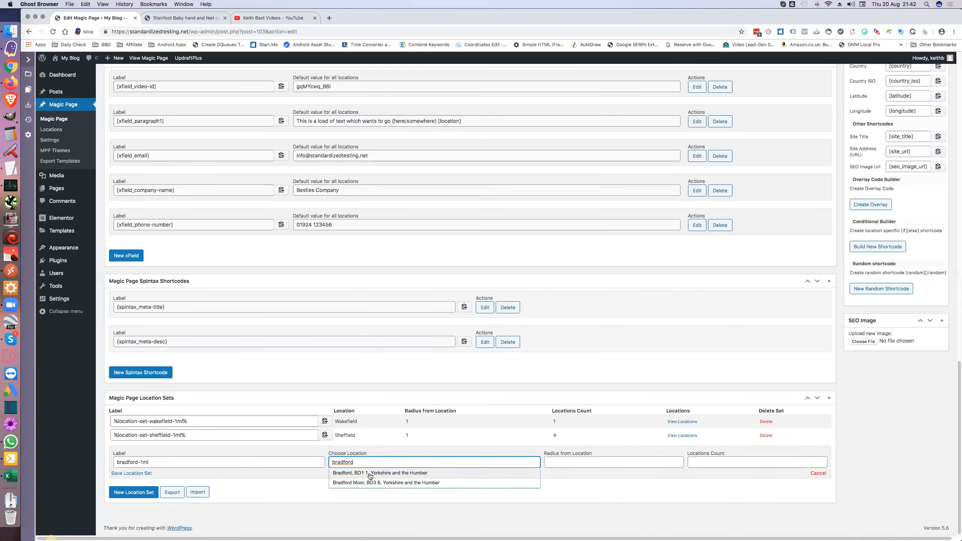
click(369, 474)
click(566, 462)
text(1)
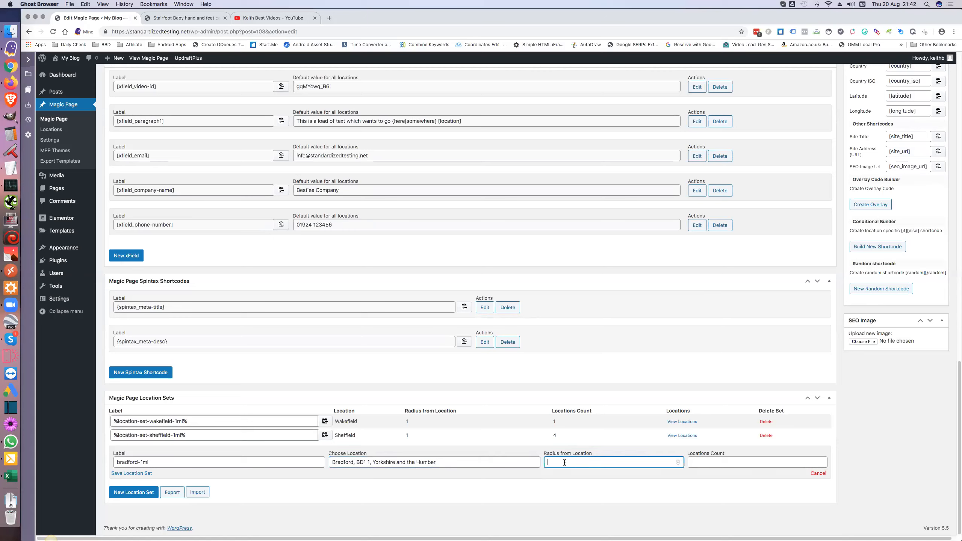
click(699, 462)
text(5)
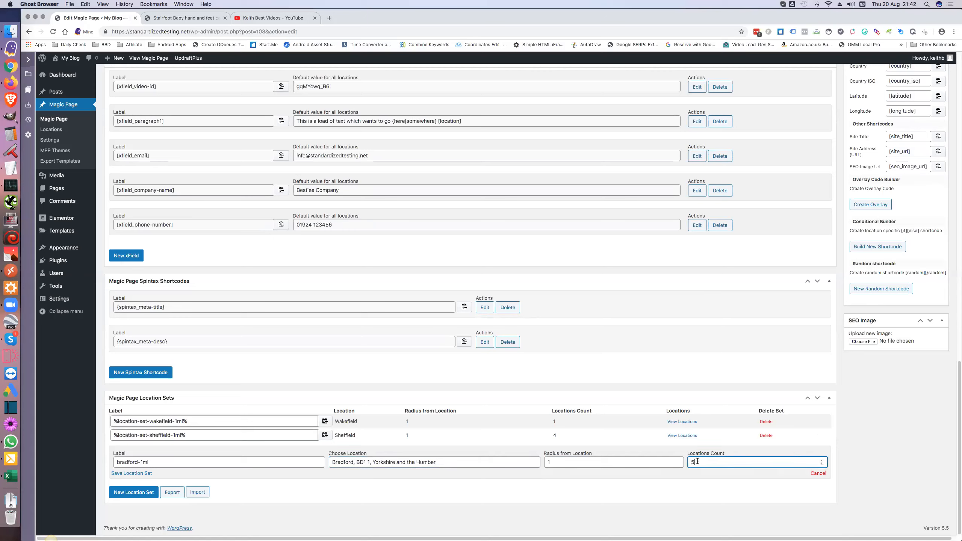
click(143, 474)
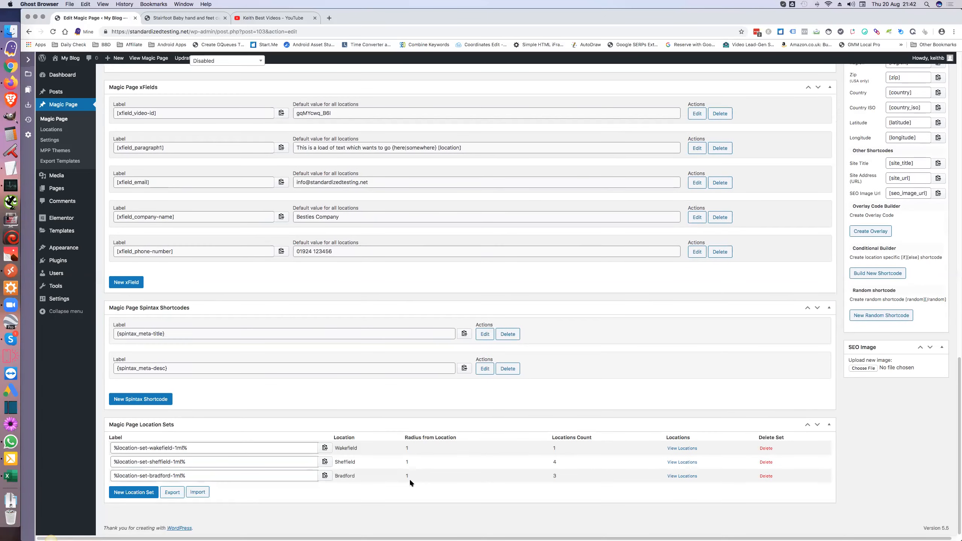
Step: Check the Bradford set's locations: Bradford, Eastbrook and Holme
click(676, 477)
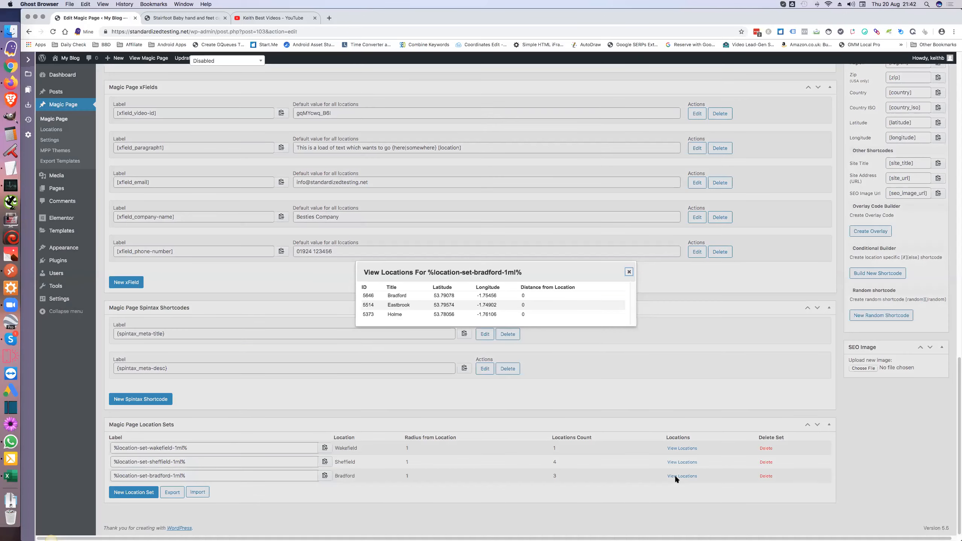
click(628, 272)
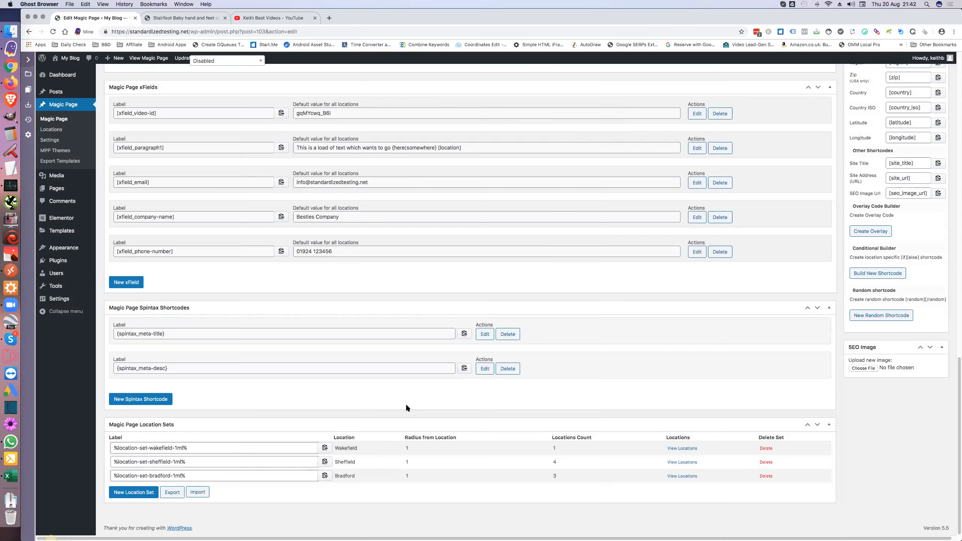
click(129, 491)
Step: Create a castleford-1 location set at Castleford, WF10 1 with radius 1 and 5 locations, and save it
click(143, 477)
text(castleford-1ml)
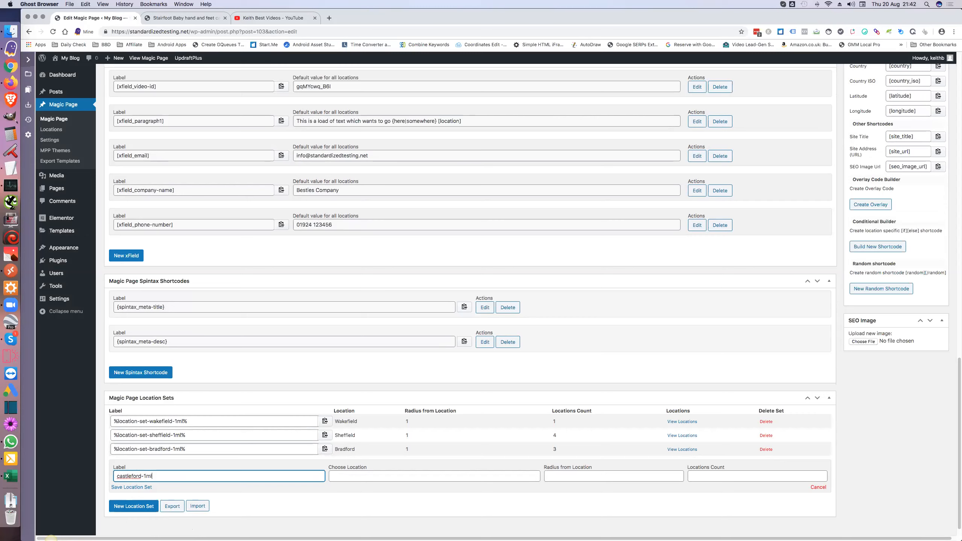
click(435, 476)
text(castl)
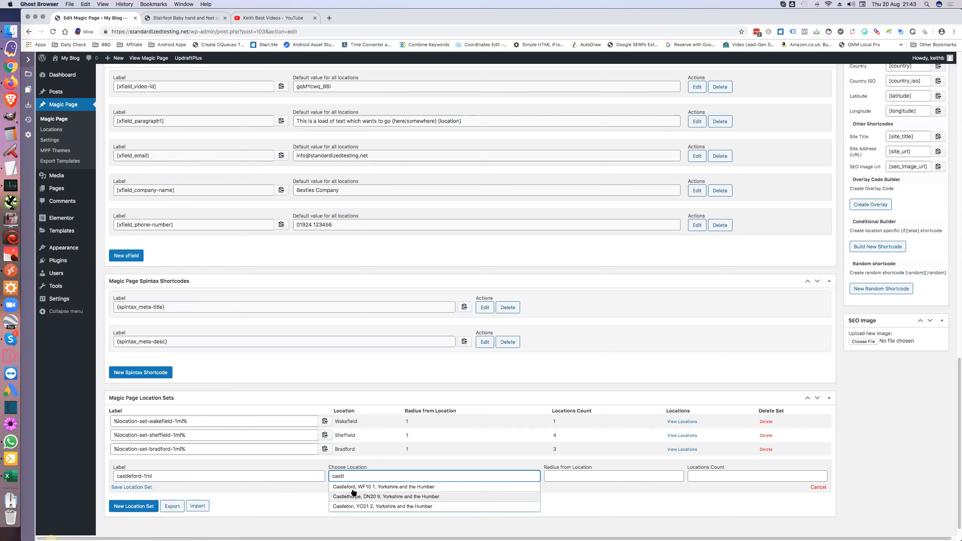
click(353, 489)
click(559, 479)
text(1)
click(702, 476)
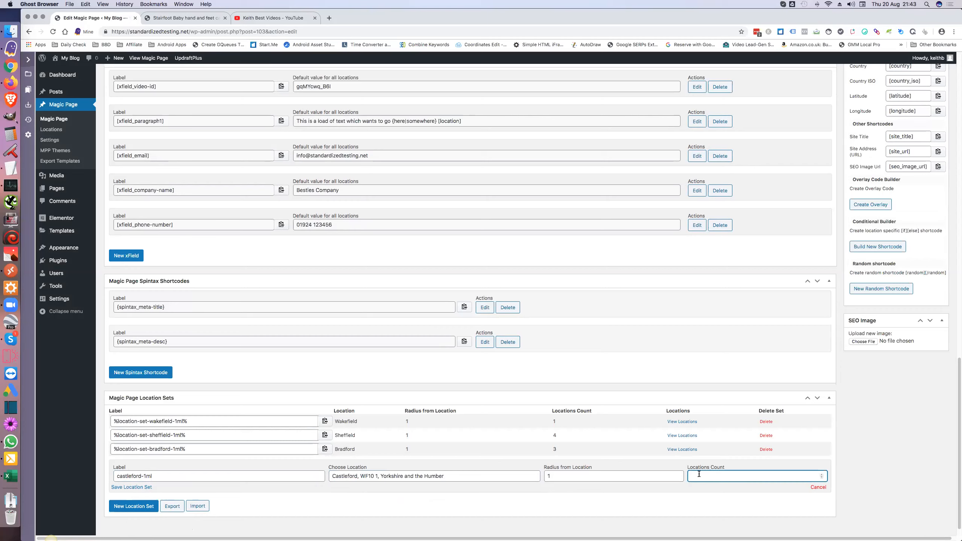
text(5)
click(149, 487)
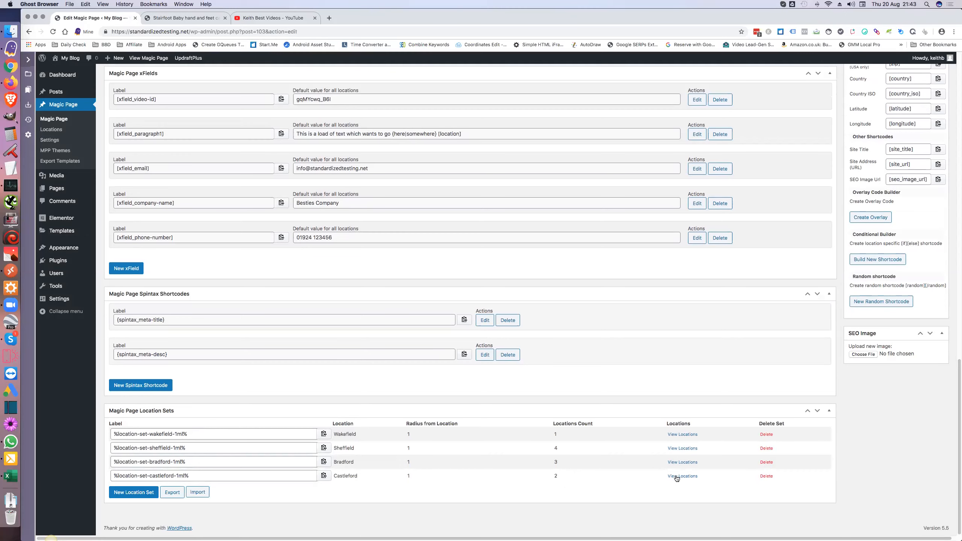
Step: Check the Castleford set's locations (Castleford, Hightown), then open the video-id xField for editing
click(676, 477)
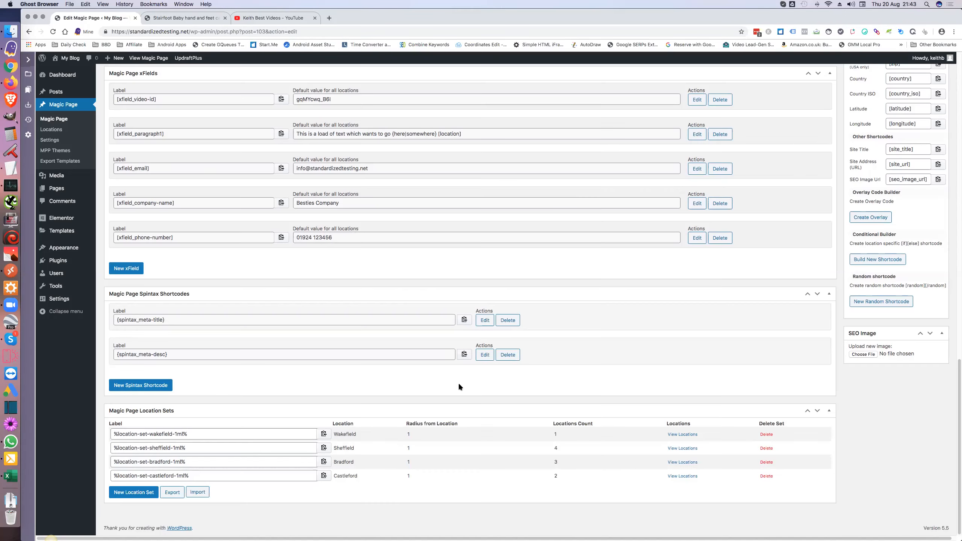
click(629, 277)
click(699, 101)
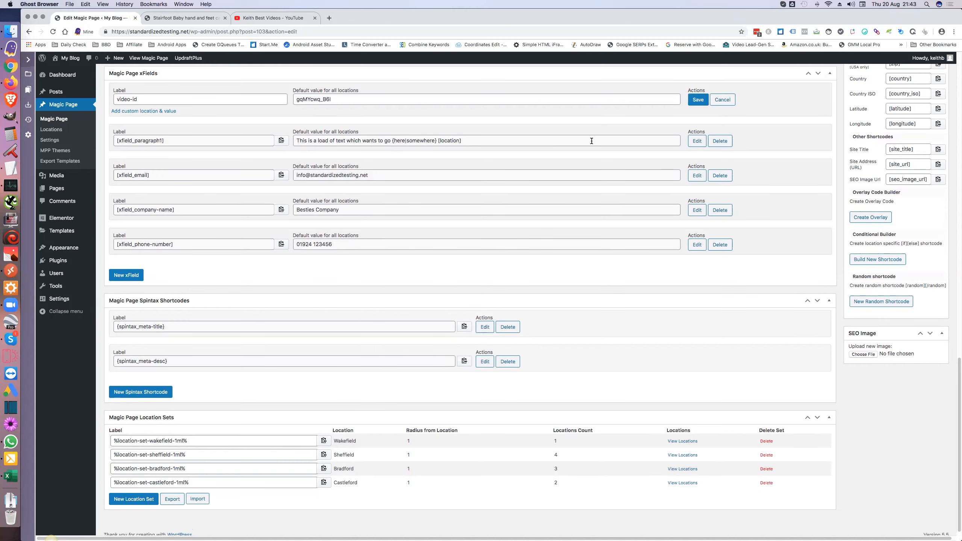
Step: Add four custom location and value rows to the video-id xField
click(153, 111)
click(147, 133)
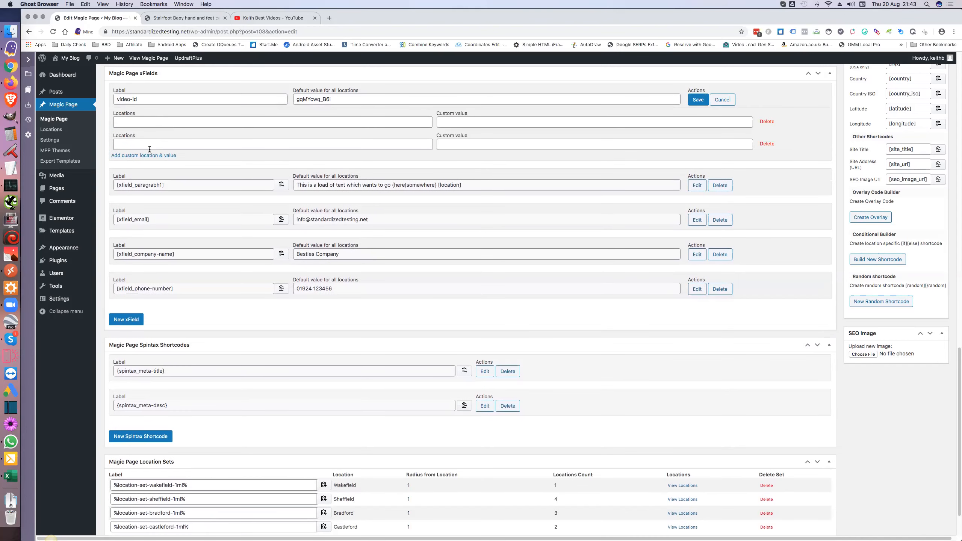
click(150, 156)
click(154, 179)
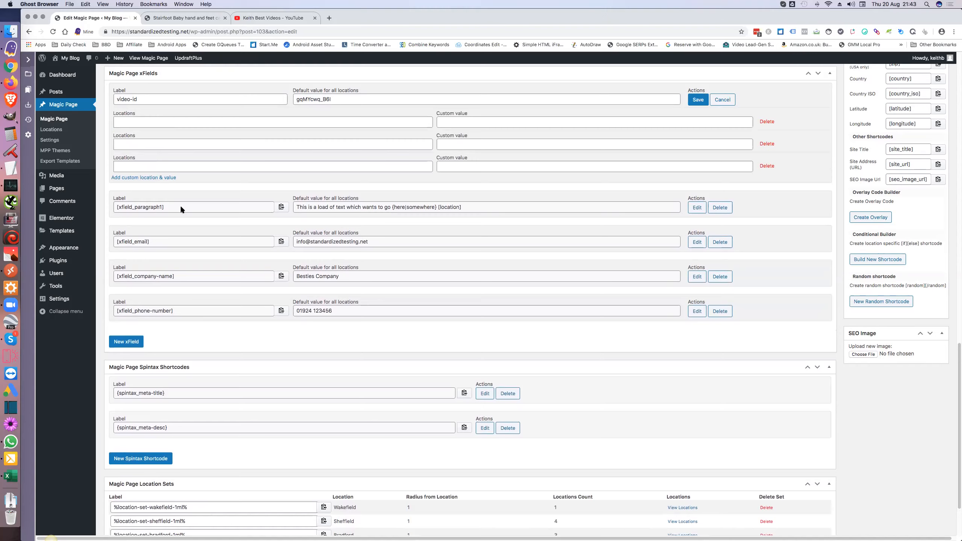
scroll(185, 226, down, 3)
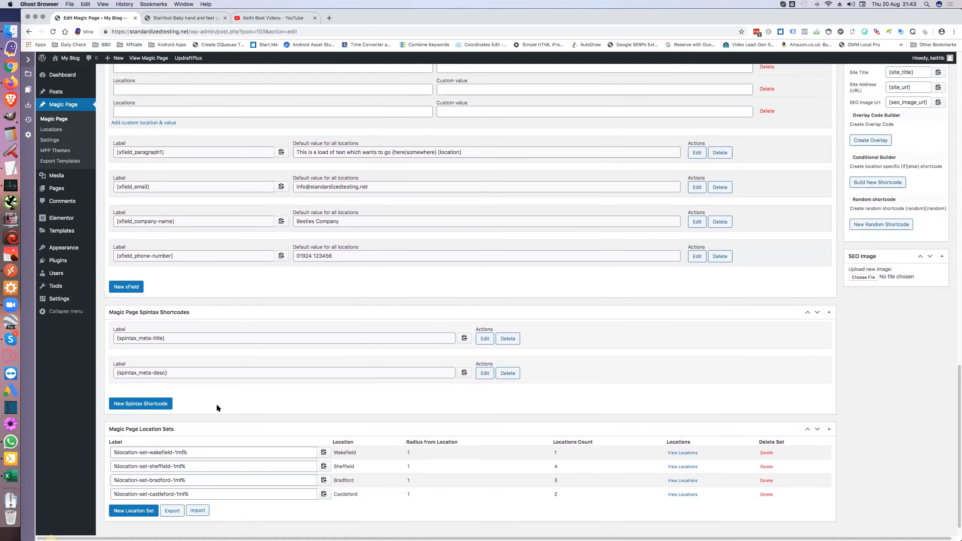
Step: Copy the Wakefield location-set shortcode and paste it into all four Locations boxes
click(324, 452)
scroll(256, 452, up, 10)
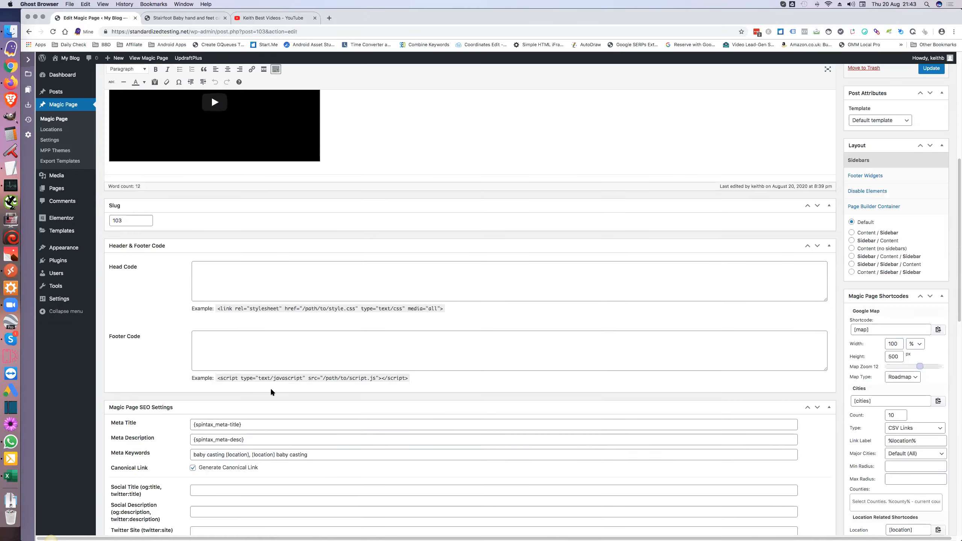
scroll(271, 389, down, 4)
click(134, 304)
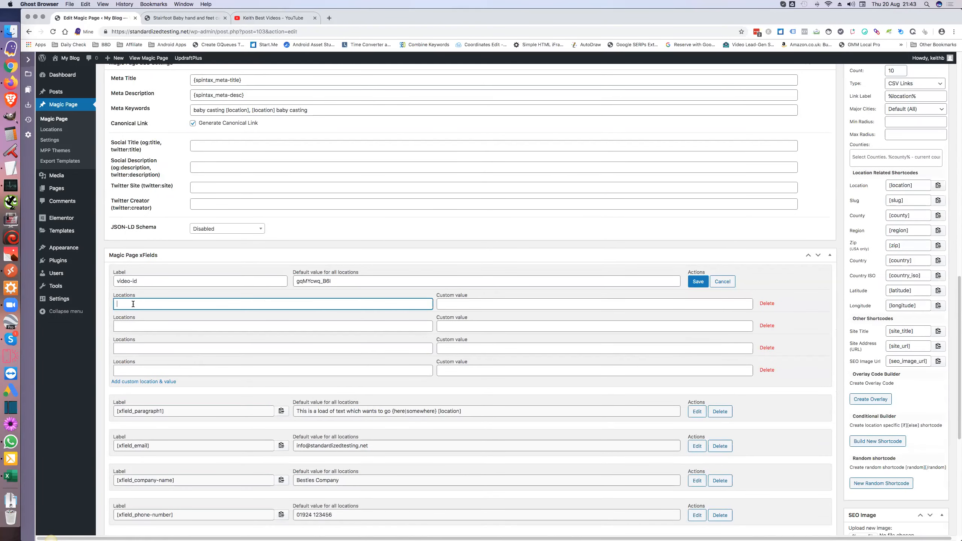
key(super+v)
click(140, 326)
key(super+v)
click(142, 351)
key(super+v)
click(152, 372)
key(super+v)
Step: Rename the second, third and fourth locations from wakefield to sheffield, bradford and castleford
click(163, 326)
double_click(163, 325)
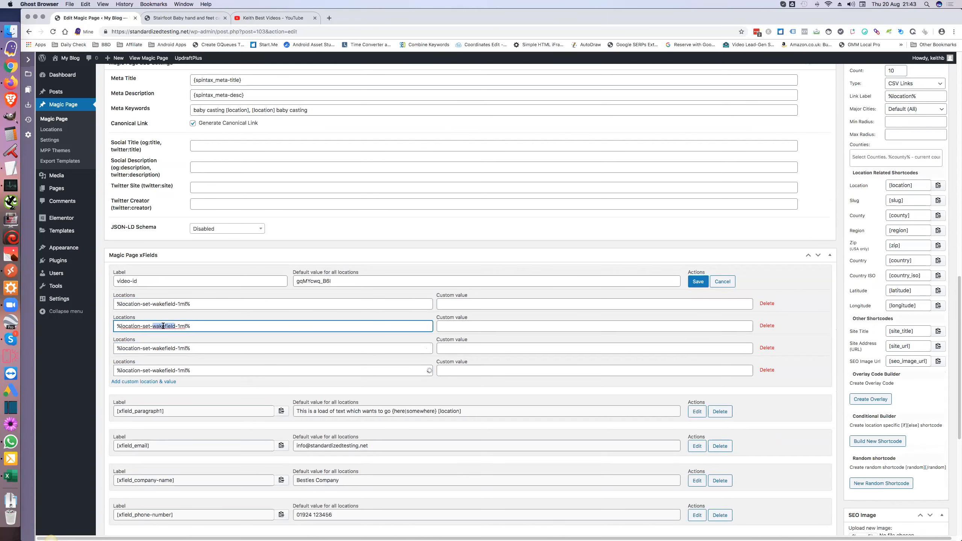
text(sheffield)
double_click(166, 348)
text(bradford)
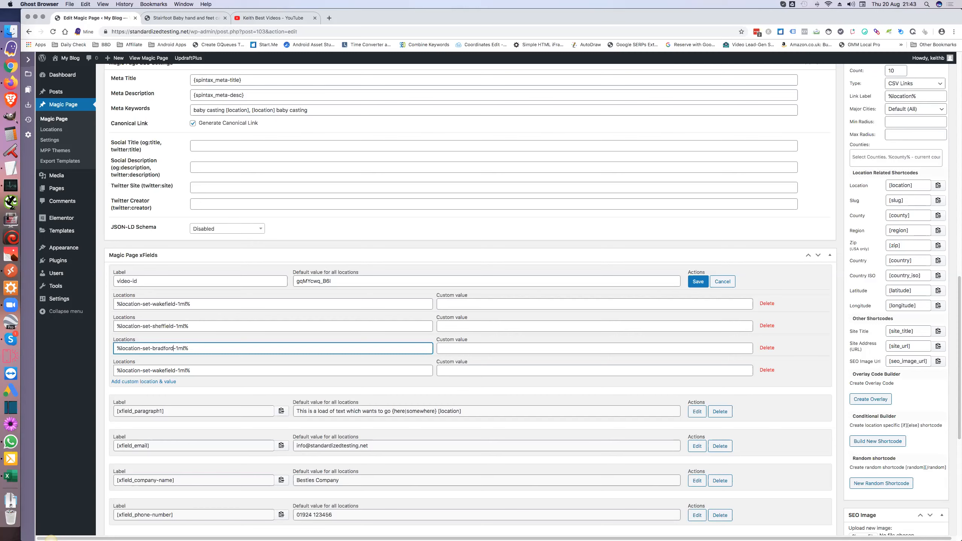
double_click(163, 370)
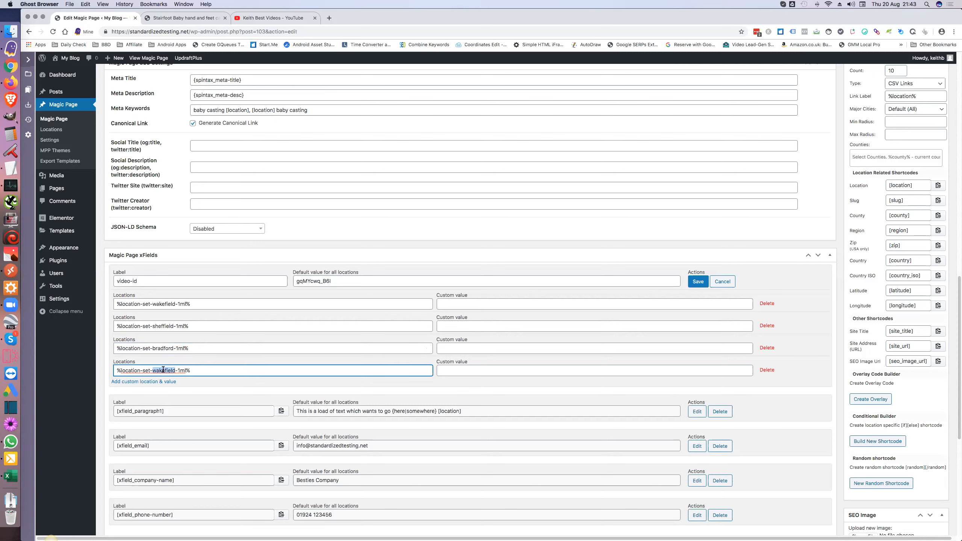
text(castleford)
click(478, 371)
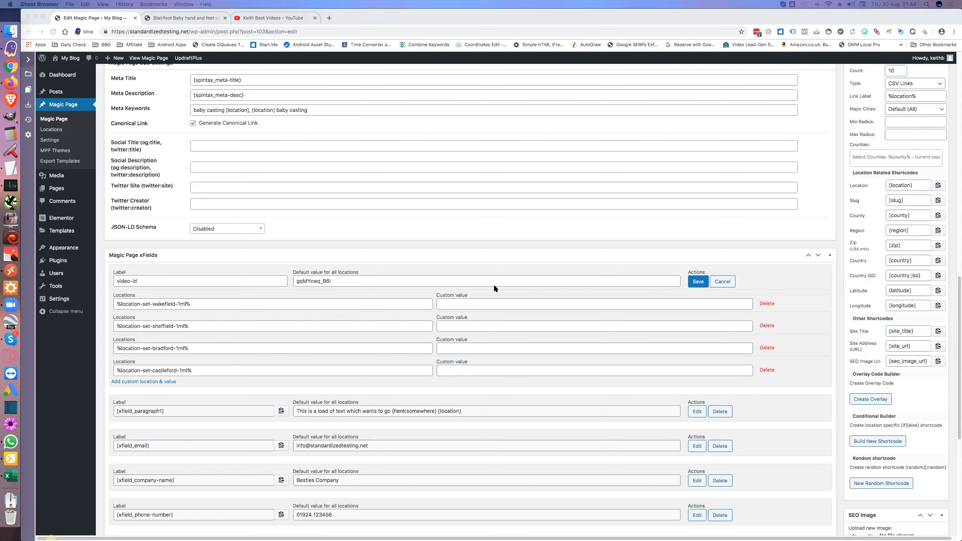
click(455, 304)
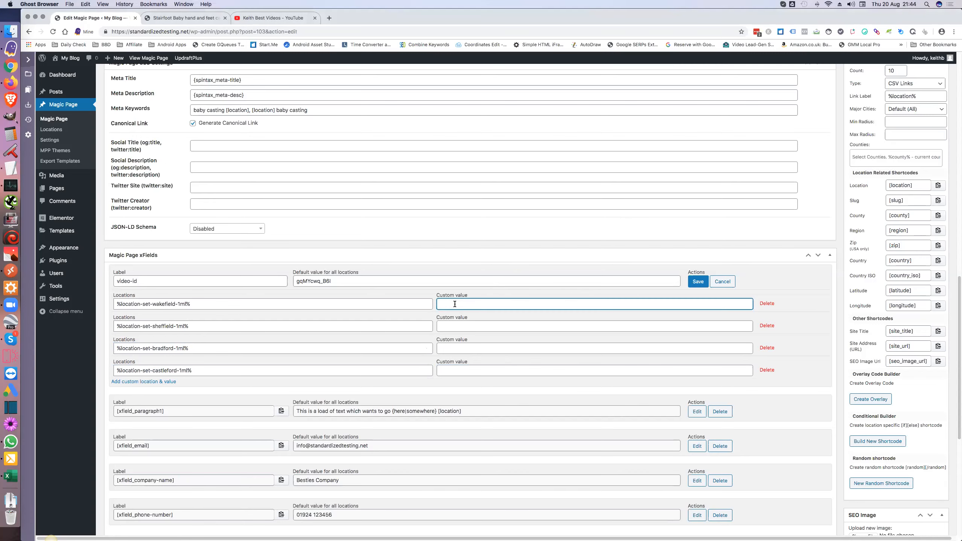
Step: Paste the YouTube video IDs into the Wakefield, Sheffield and Bradford custom values
text(z8bh1piD9Tg)
click(523, 325)
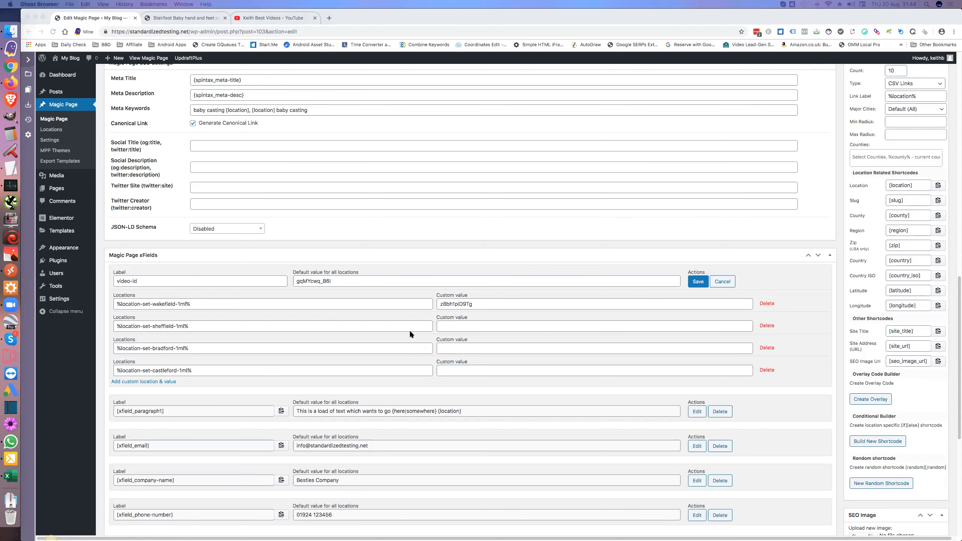
click(447, 327)
text(IVUinpNKeoU)
click(468, 349)
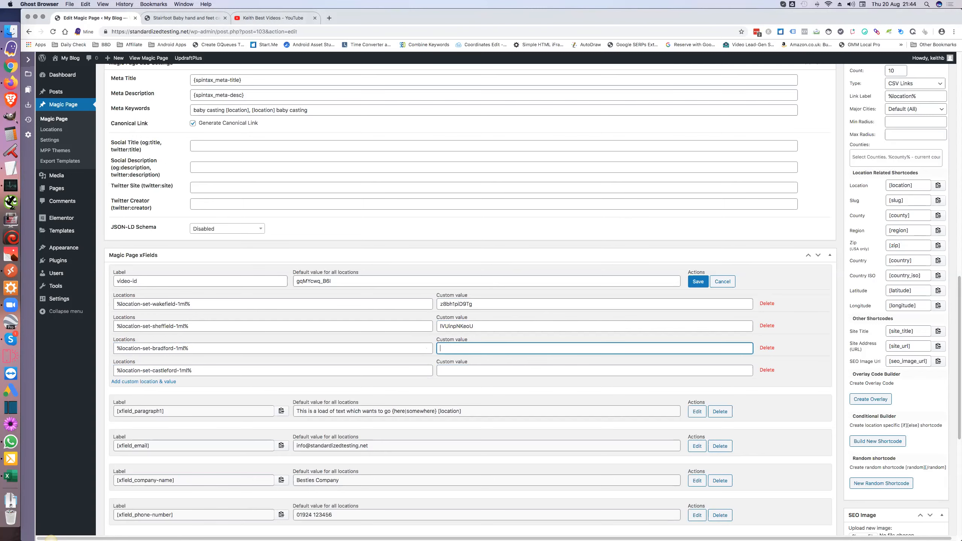
click(51, 540)
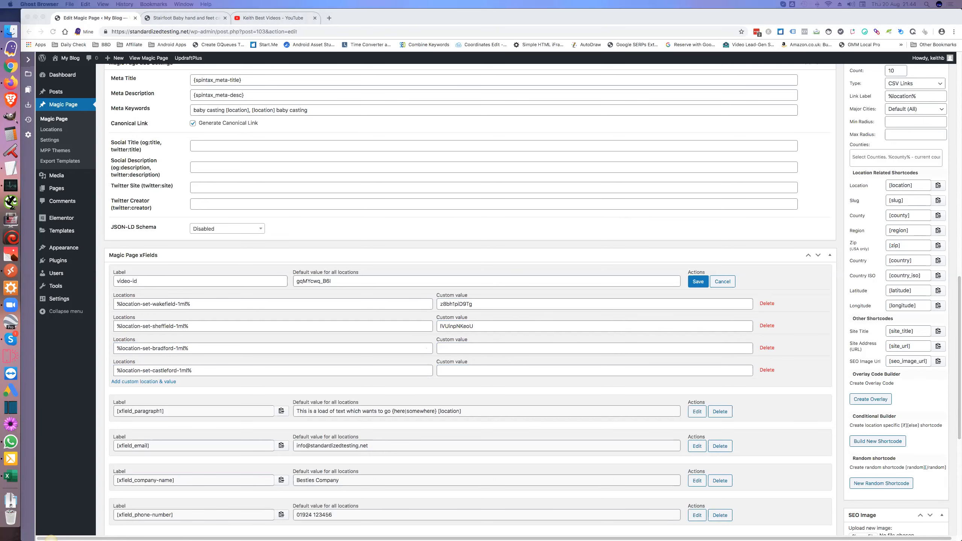
click(452, 347)
text(TvOBOtbYrYk)
Step: Delete the unused Castleford row and save the video-id xField
click(768, 370)
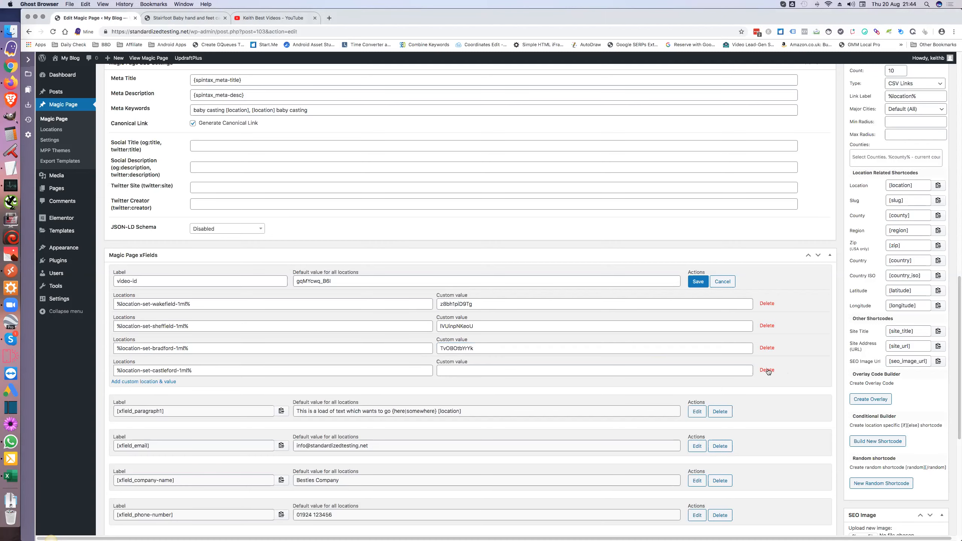
click(699, 282)
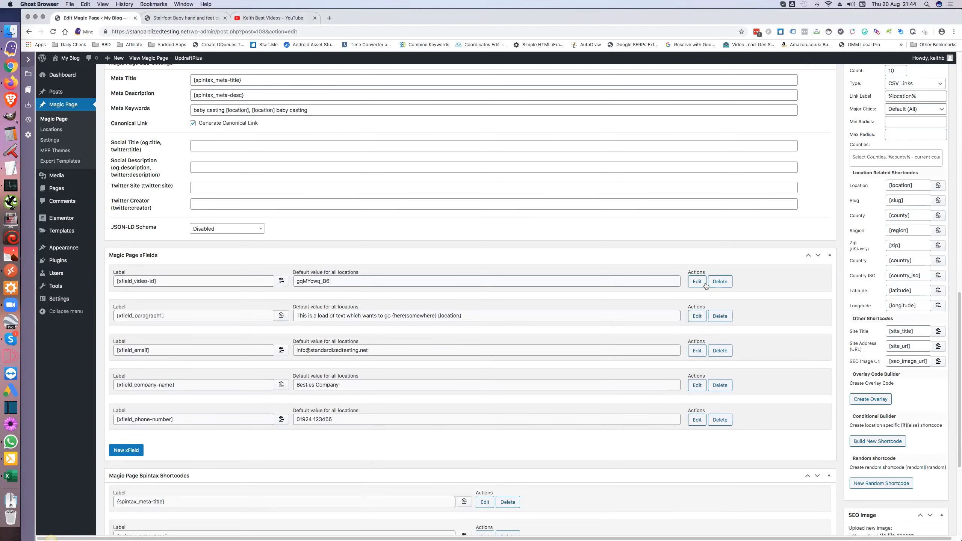
scroll(813, 258, up, 10)
scroll(813, 258, up, 7)
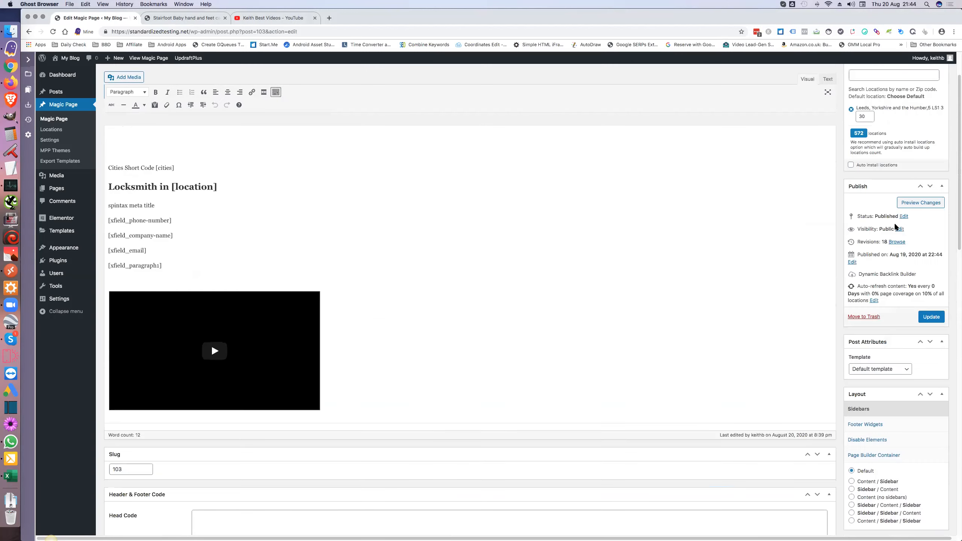
Step: Update the Magic Page, then switch to the front-end Locksmith in Stairfoot page
click(932, 317)
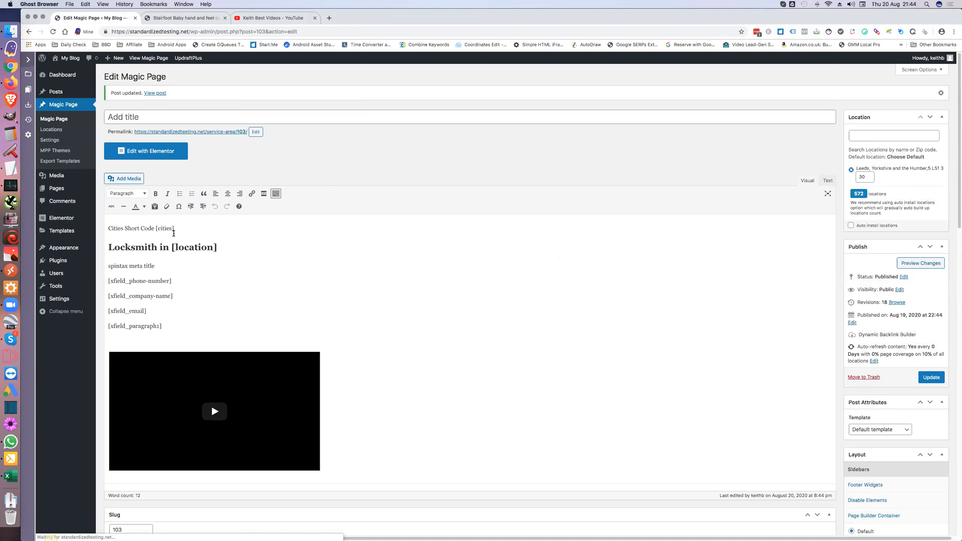
click(197, 20)
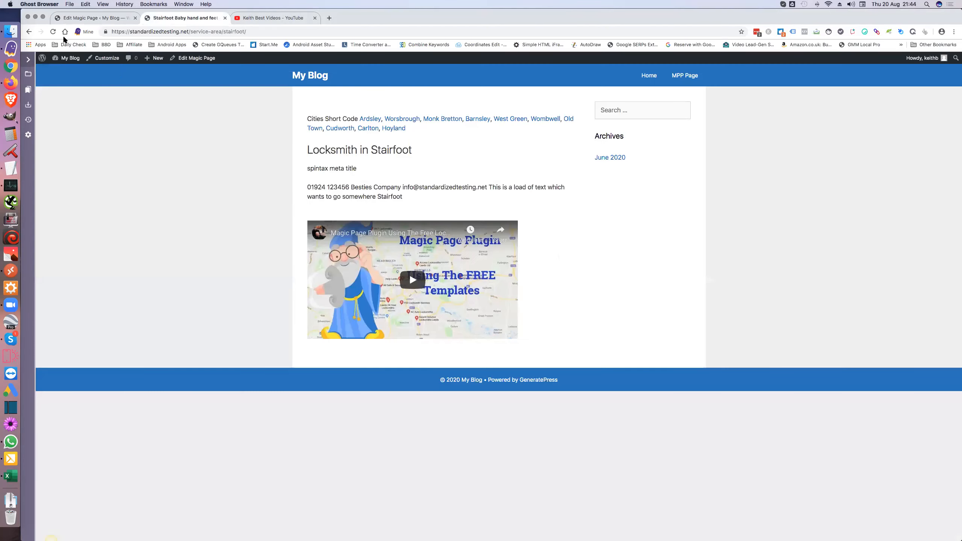
Step: Reload Stairfoot, view the Barnsley and Ardsley pages, then load the sheffield URL and its Crookes page
click(54, 32)
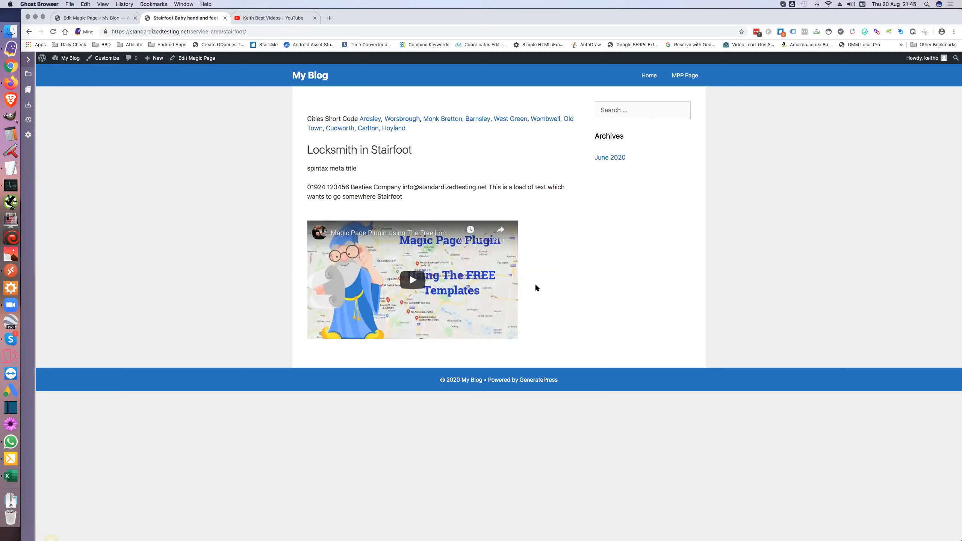
click(478, 120)
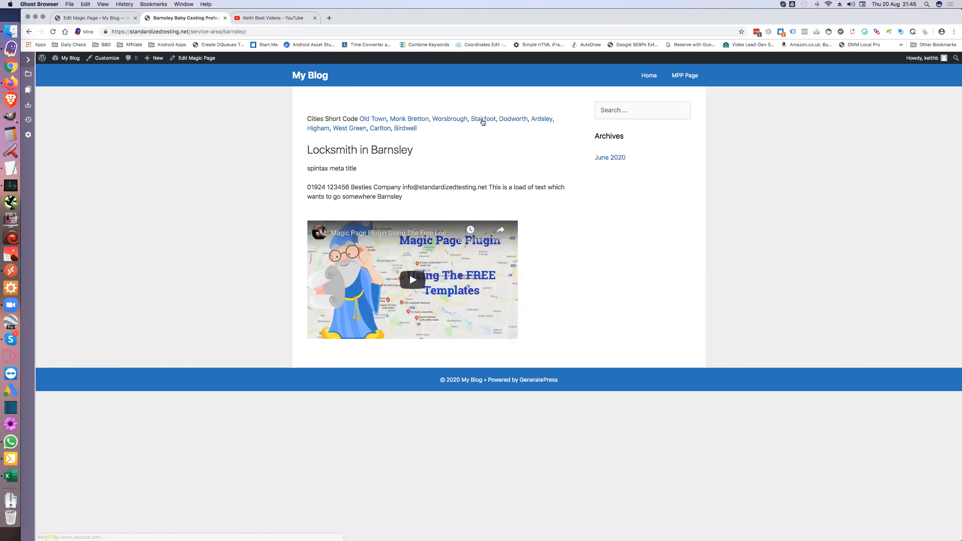
click(545, 120)
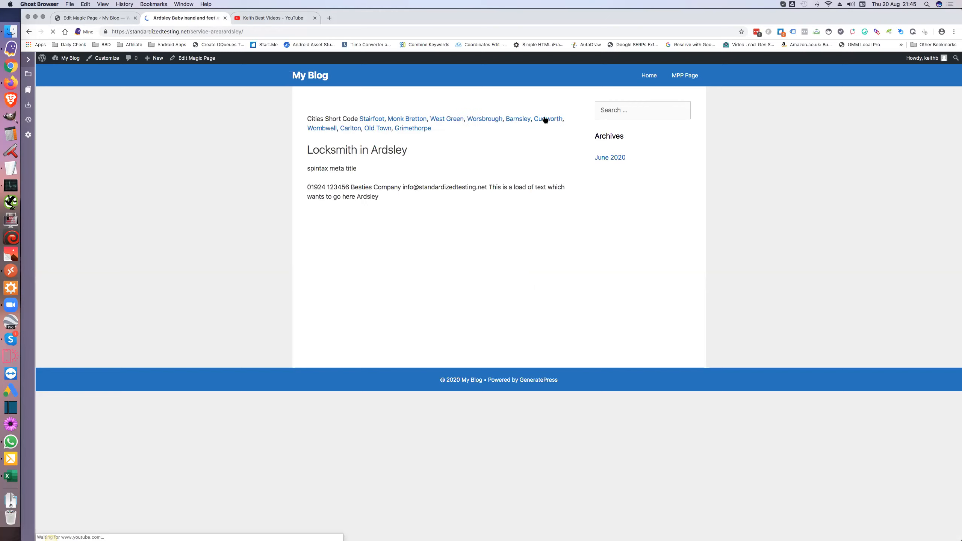
double_click(240, 32)
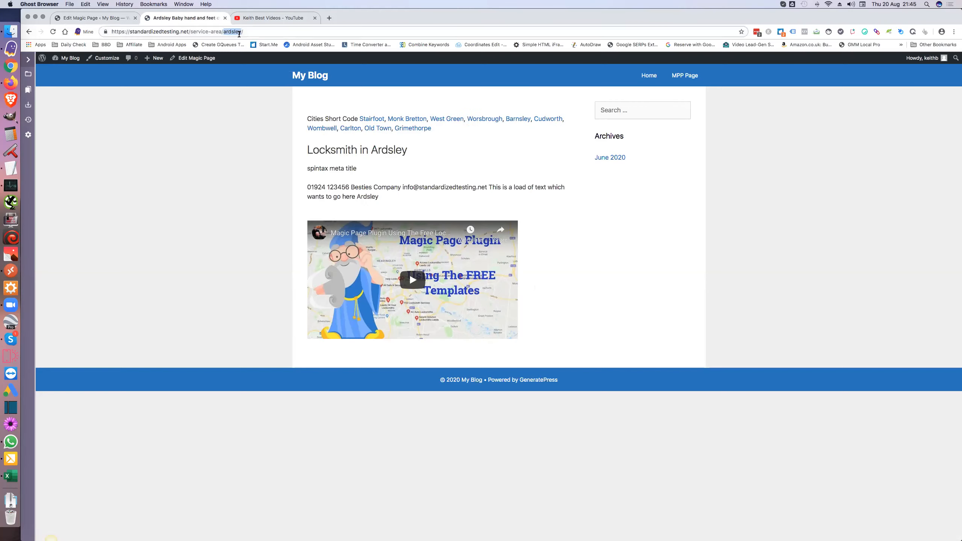
text(sheffield)
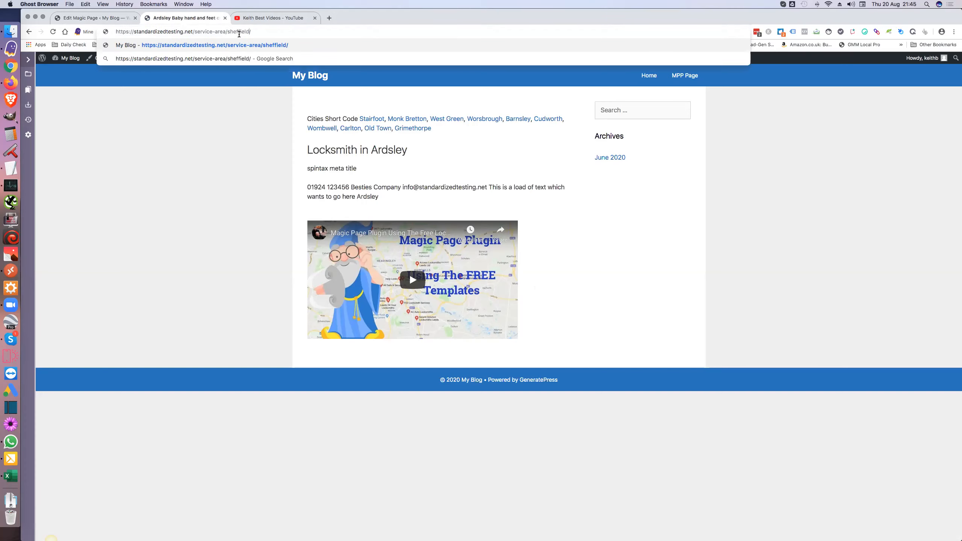
key(Return)
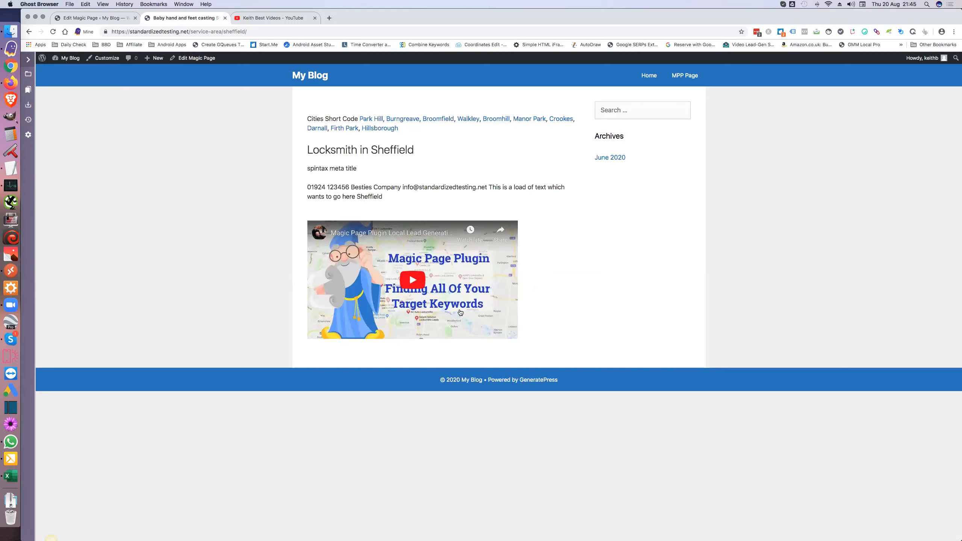
click(561, 120)
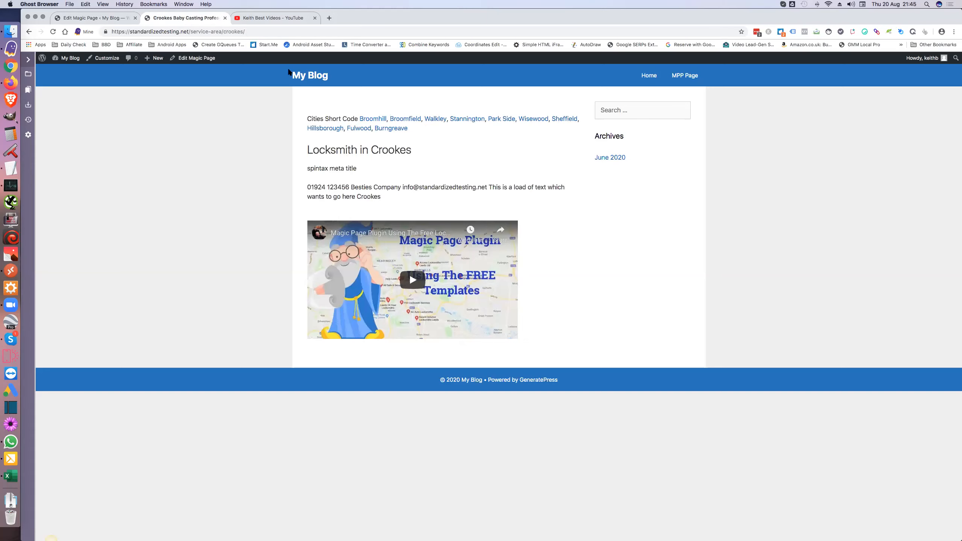
Step: Load the bradford service-area URL, view the Bowling page and return to Bradford
double_click(234, 31)
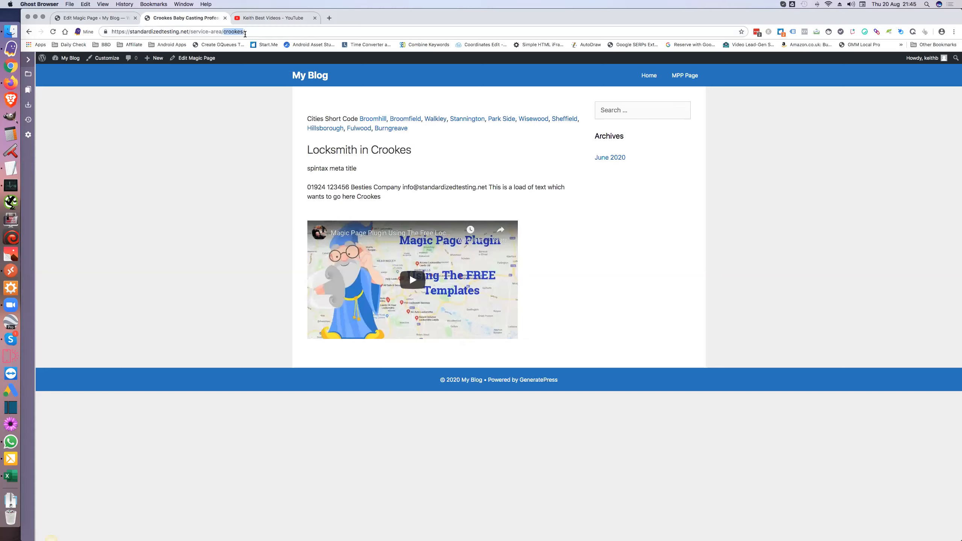
text(bradford)
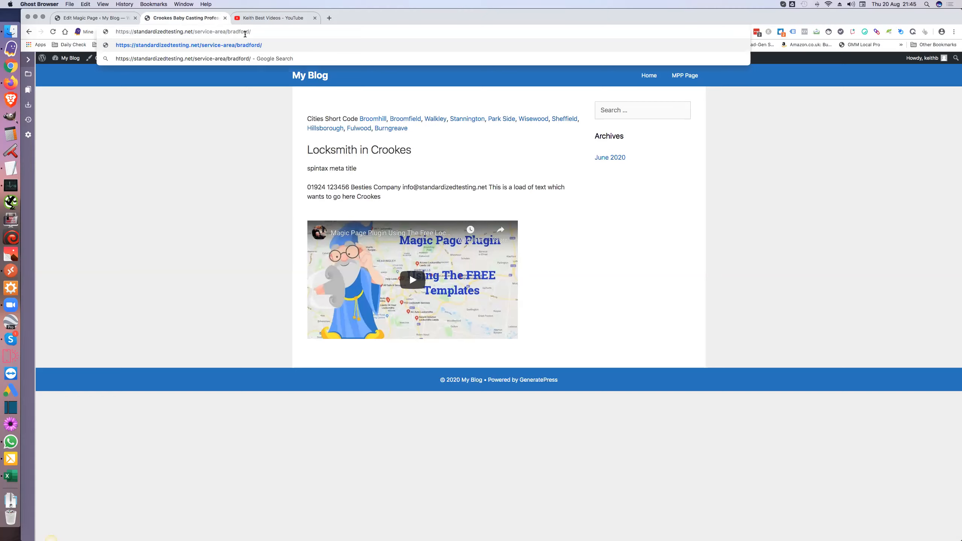
key(Return)
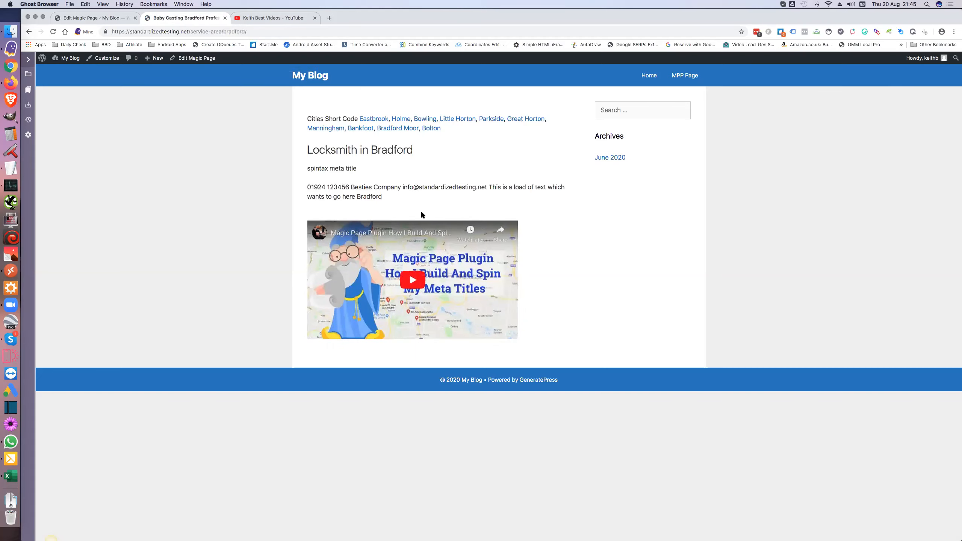
click(429, 119)
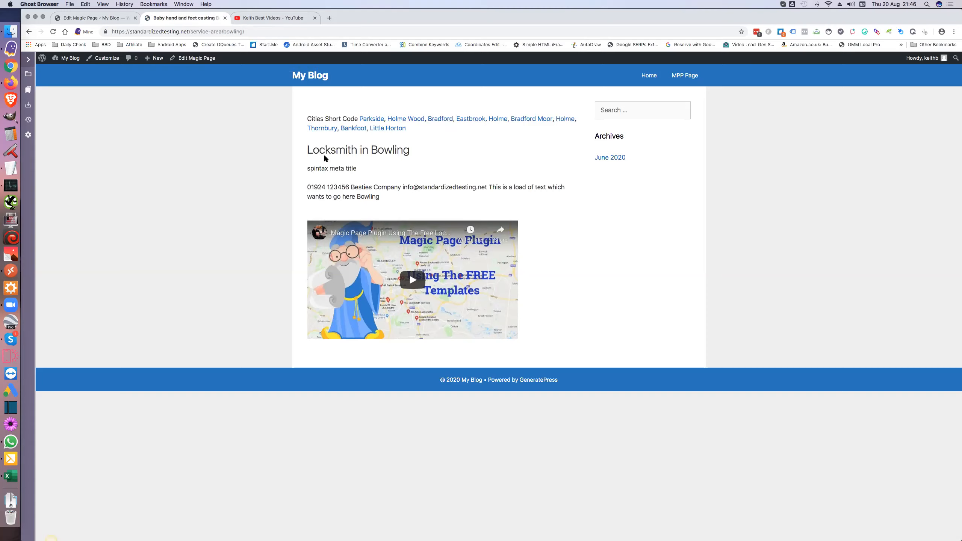
click(442, 120)
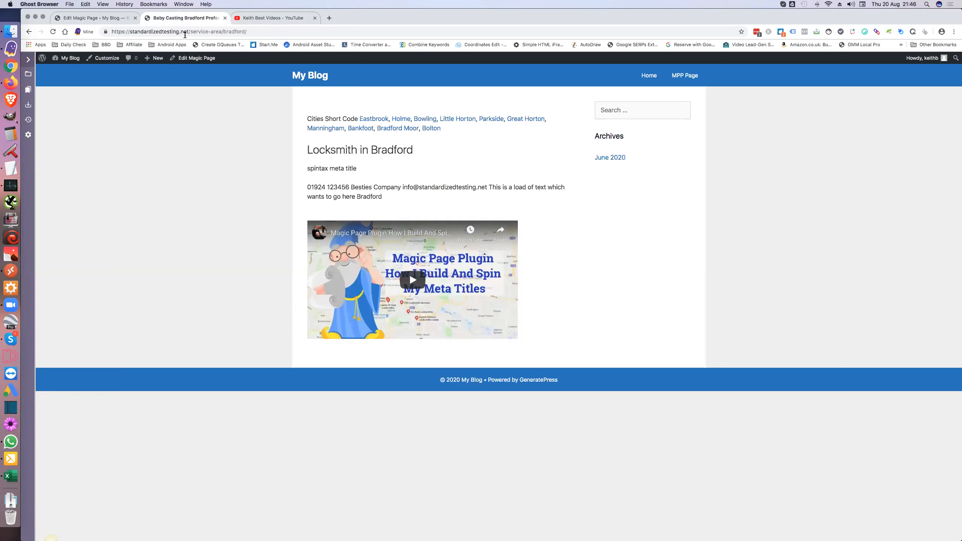
Step: Enter the misspelled 'wkefield' service-area URL, producing the page-not-found error
double_click(246, 32)
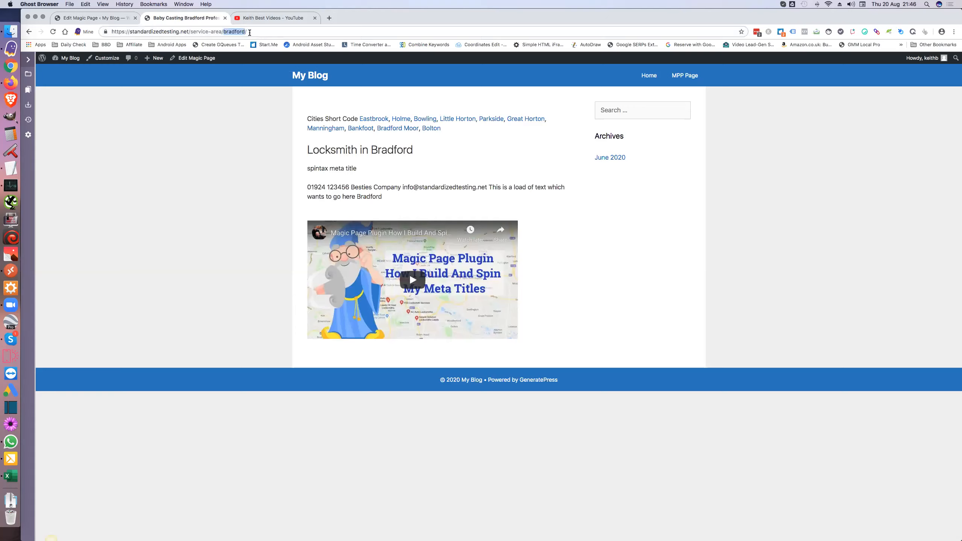
text(wkefield)
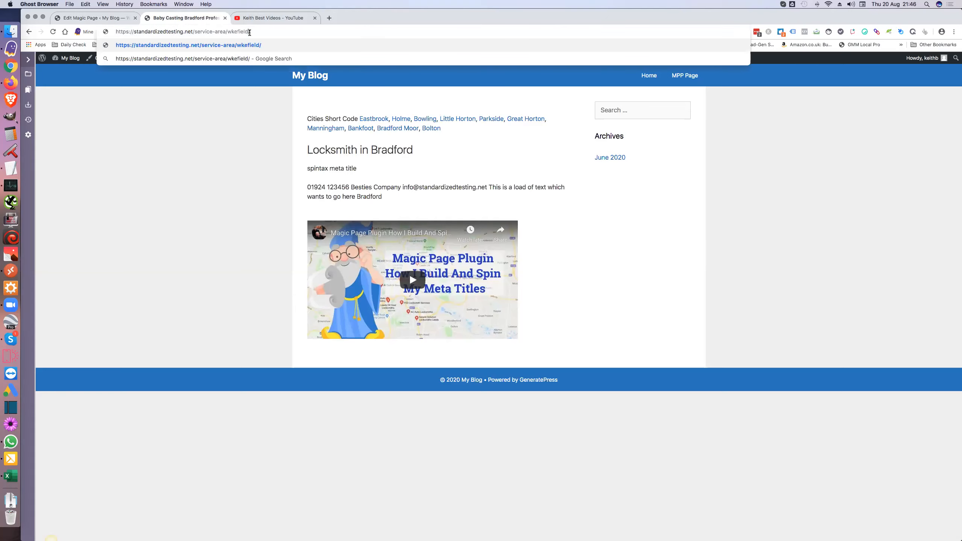
key(Return)
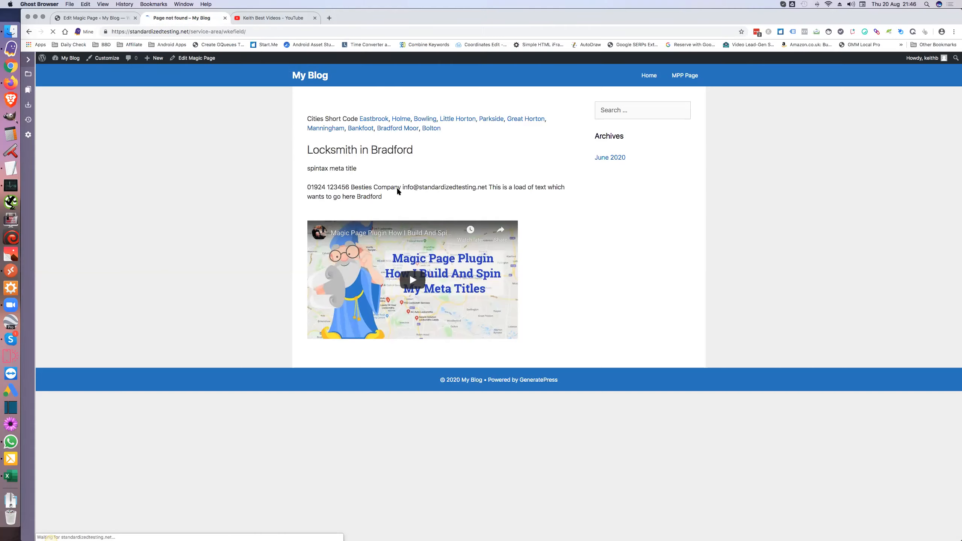
click(226, 31)
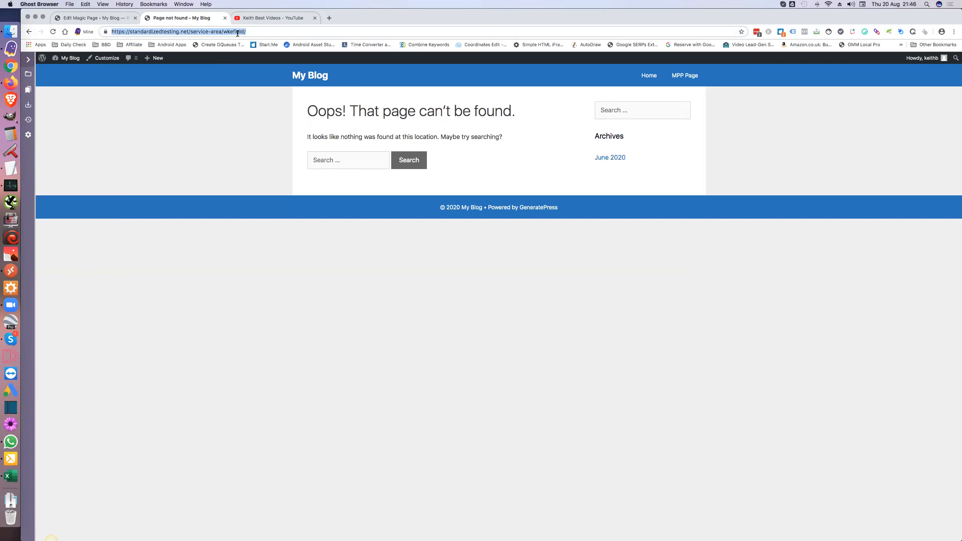
Step: Correct the URL to wakefield, view the Stanley page's video, then return to the Magic Page editor
click(237, 32)
text(a)
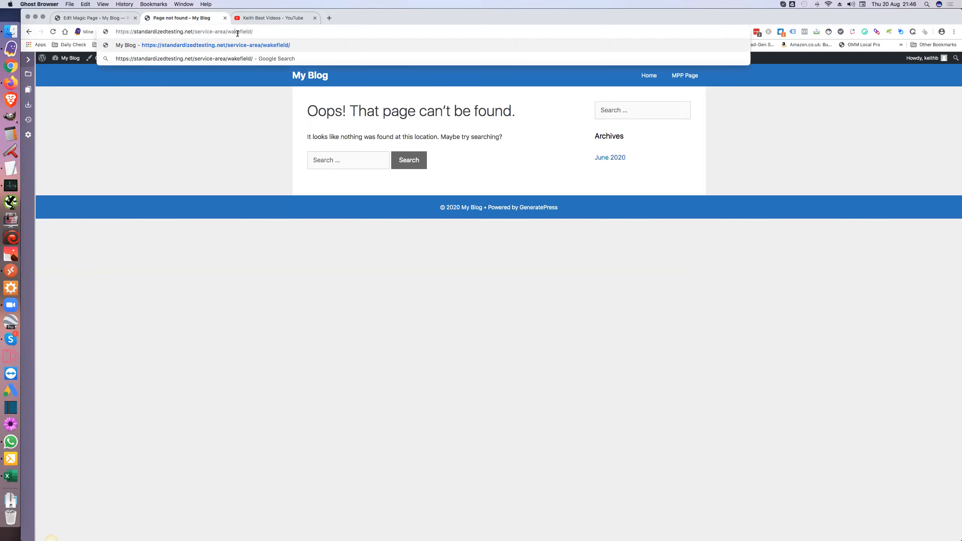
key(Return)
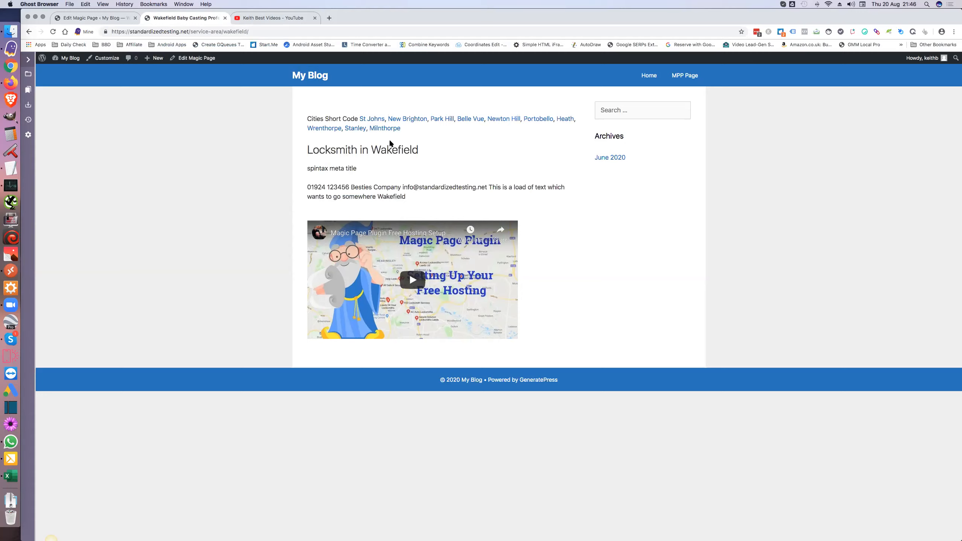
click(356, 129)
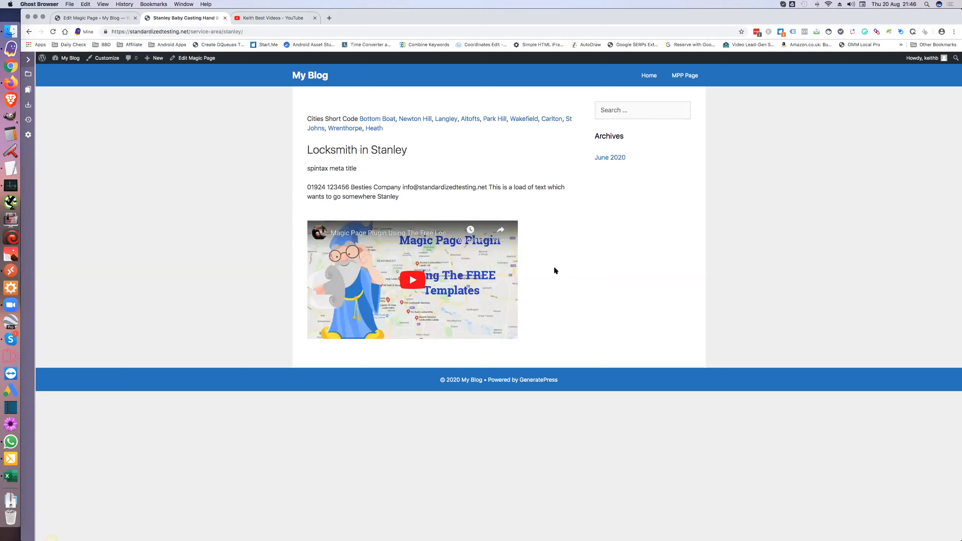
click(95, 18)
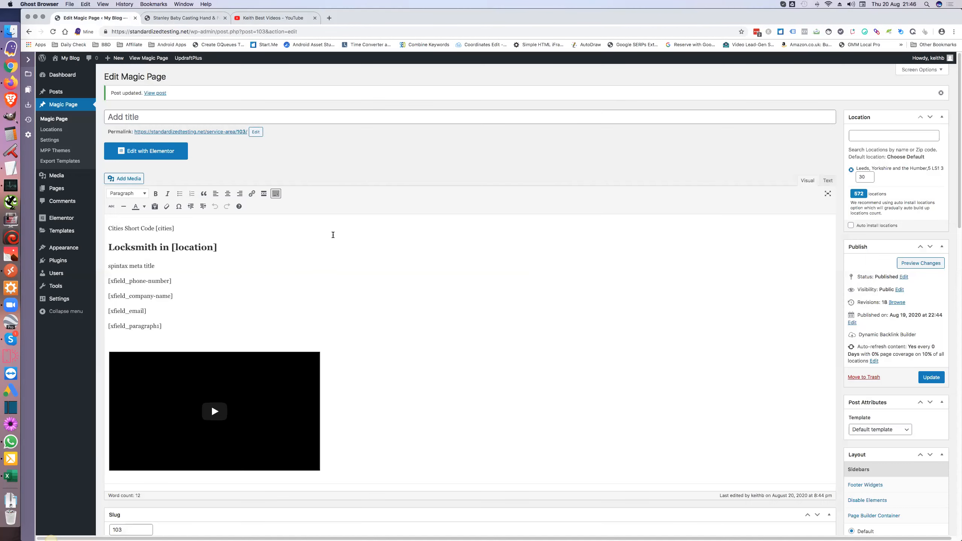
Step: Scroll to the Magic Page xFields box listing video-id, paragraph1, email, company-name and phone-number
scroll(333, 235, down, 5)
scroll(333, 237, down, 10)
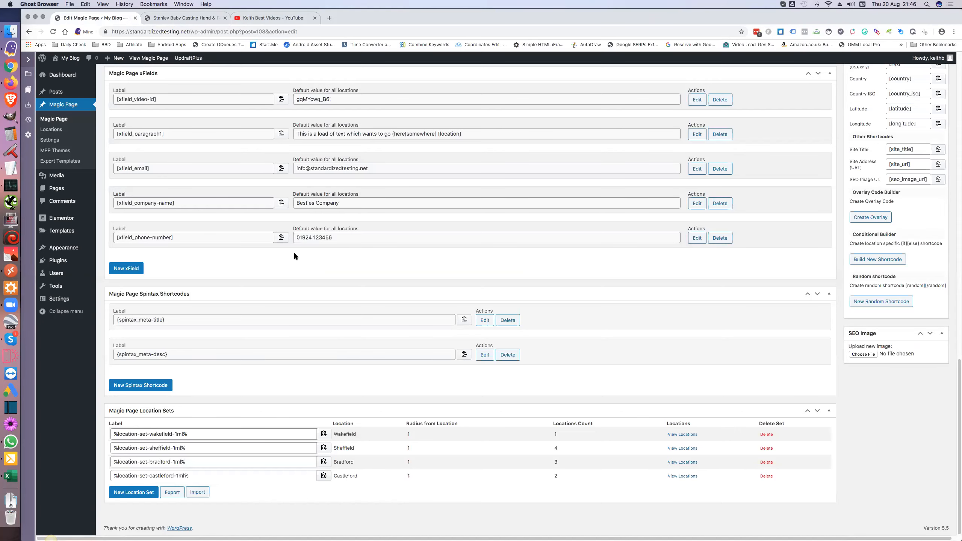
scroll(295, 256, up, 3)
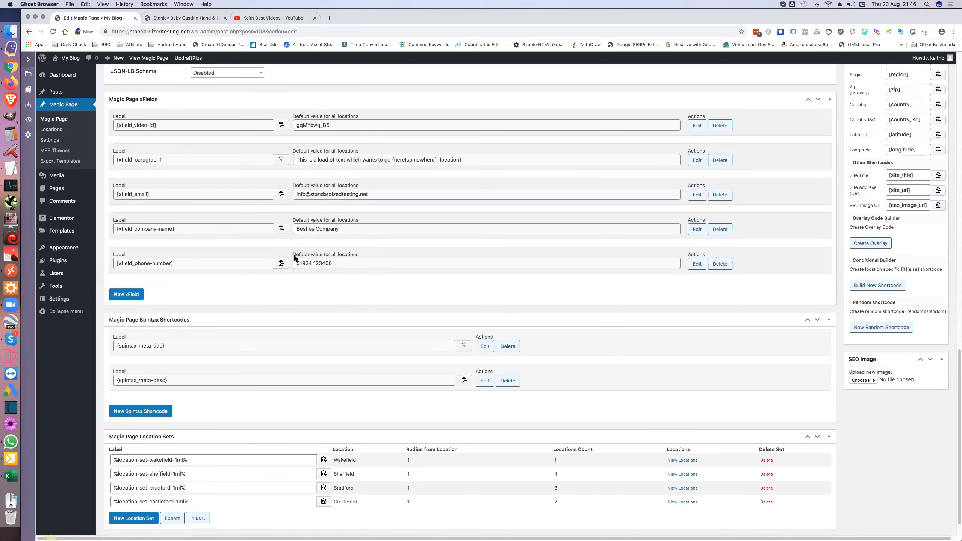
scroll(254, 195, up, 2)
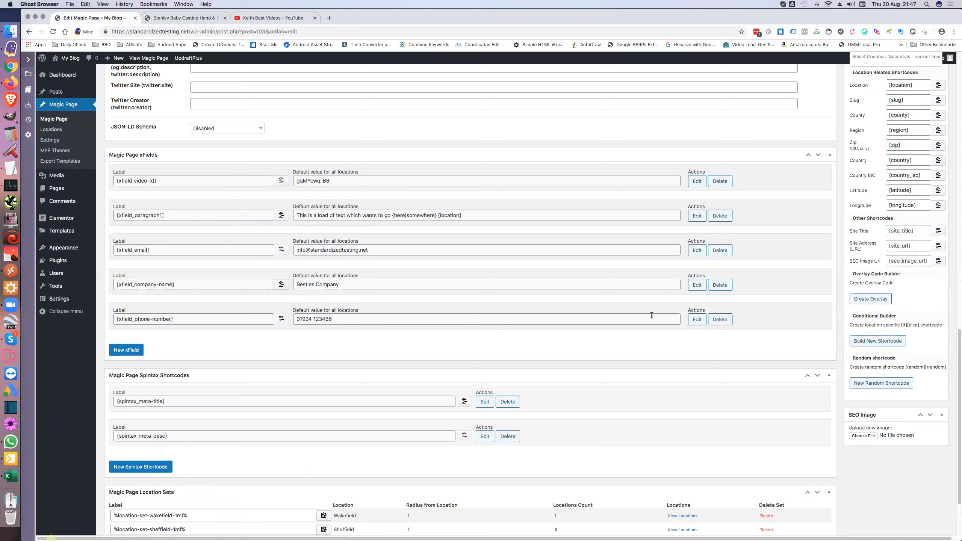
Step: Change the phone-number default area code to 0113 and add a custom location row
click(704, 321)
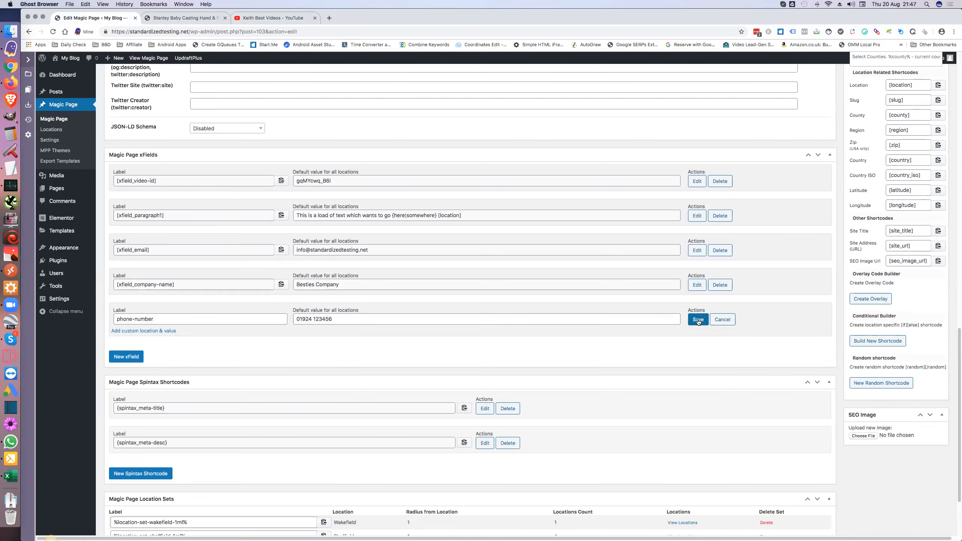
double_click(308, 321)
text(0113)
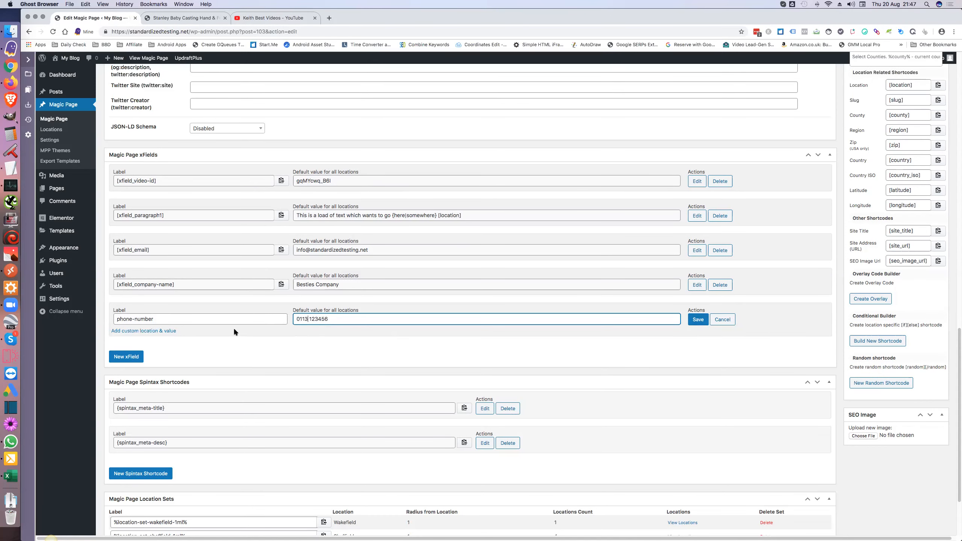
click(160, 332)
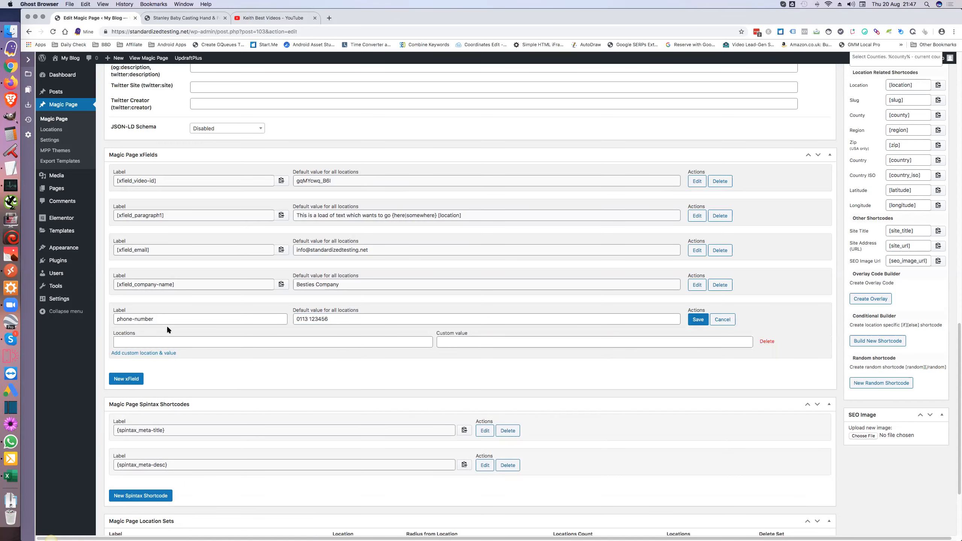
click(691, 183)
click(165, 204)
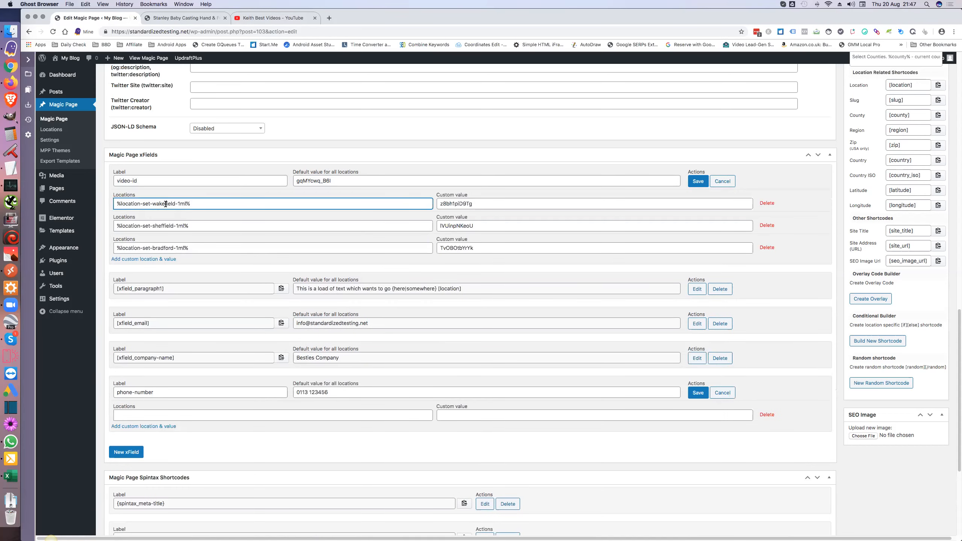
triple_click(166, 204)
key(super+c)
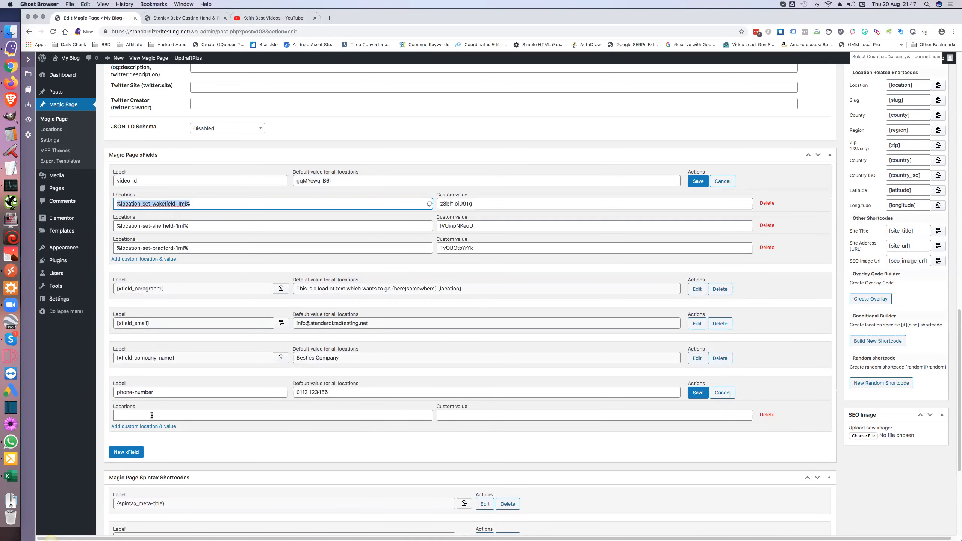
click(151, 416)
key(super+v)
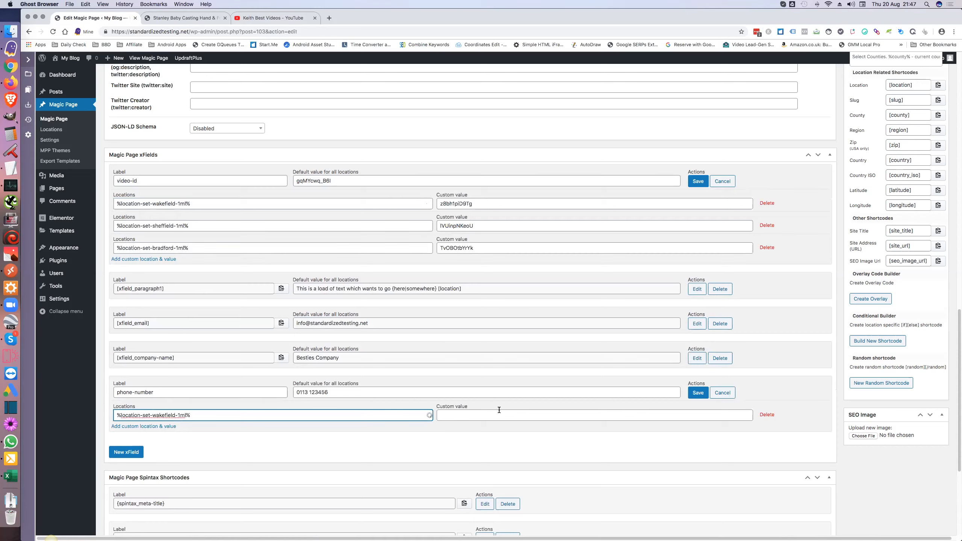
click(472, 416)
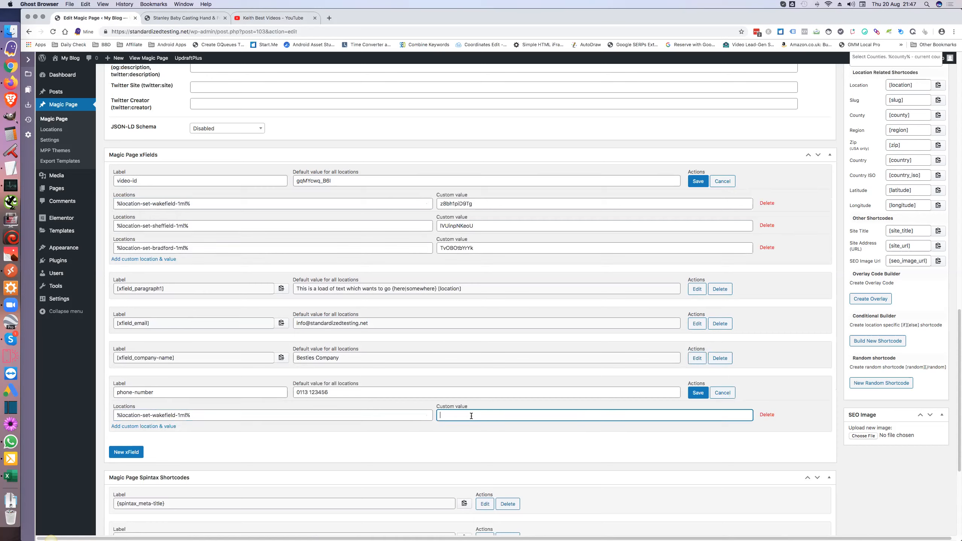
click(168, 425)
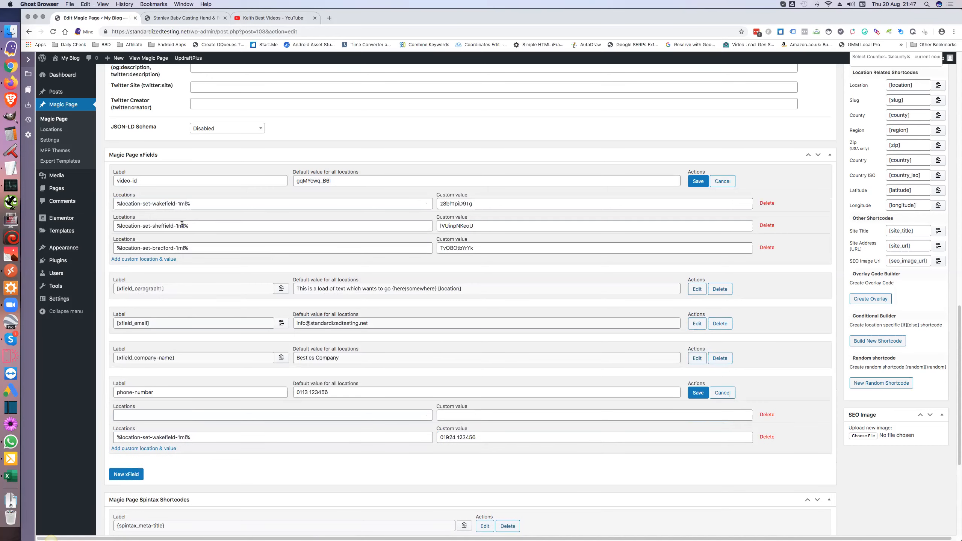
click(153, 411)
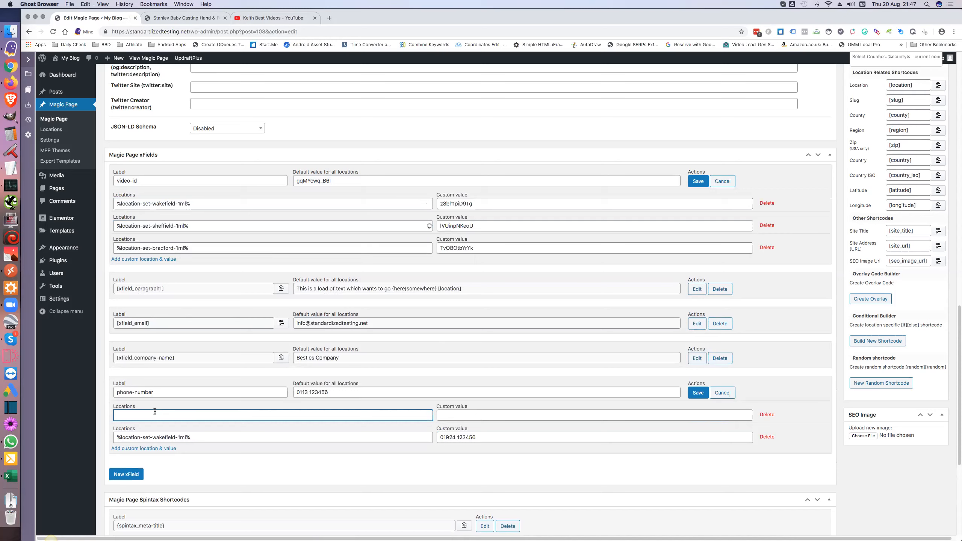
text(%location-set-sheffield-1ml%)
click(475, 415)
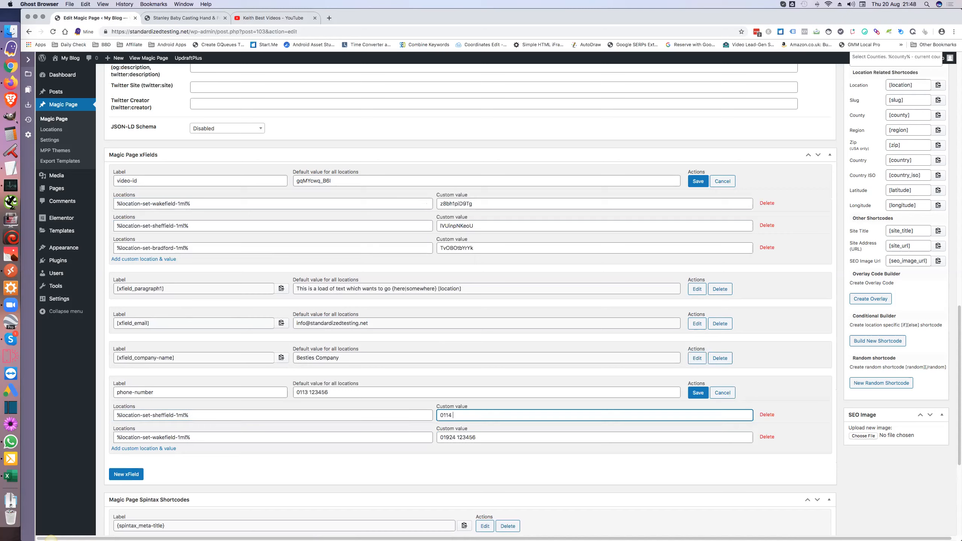
click(698, 394)
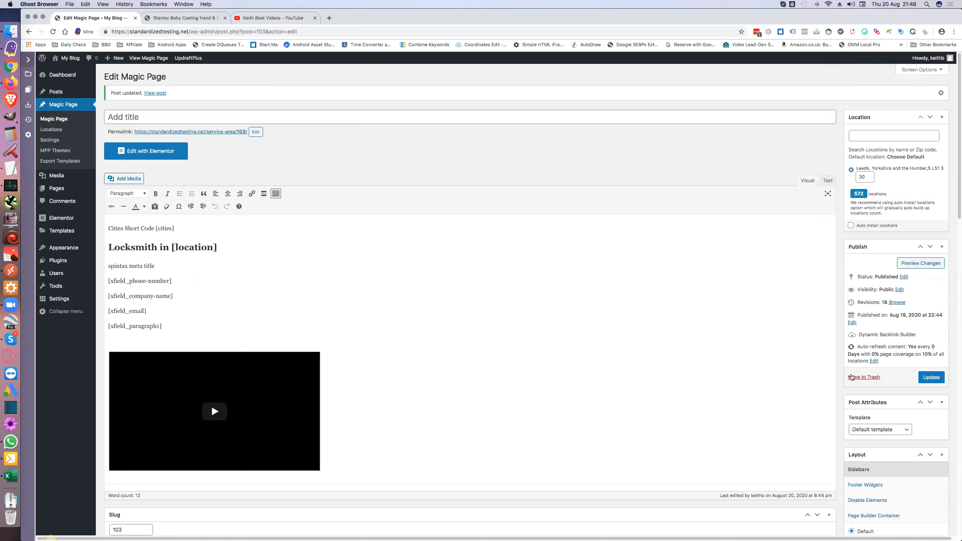
Step: Update the Magic Page template, then switch back to the Stanley city page
click(931, 378)
click(197, 21)
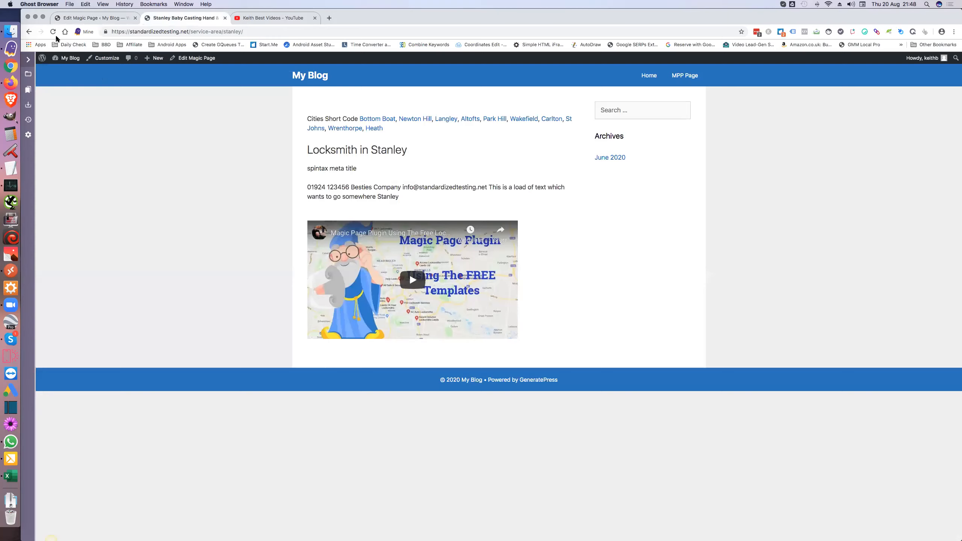
click(53, 31)
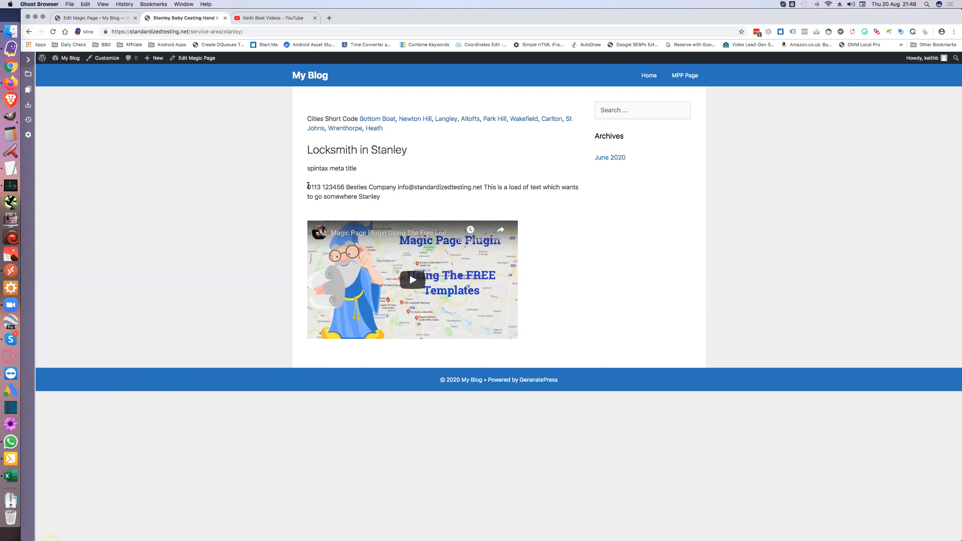
drag(307, 187, 344, 186)
click(523, 120)
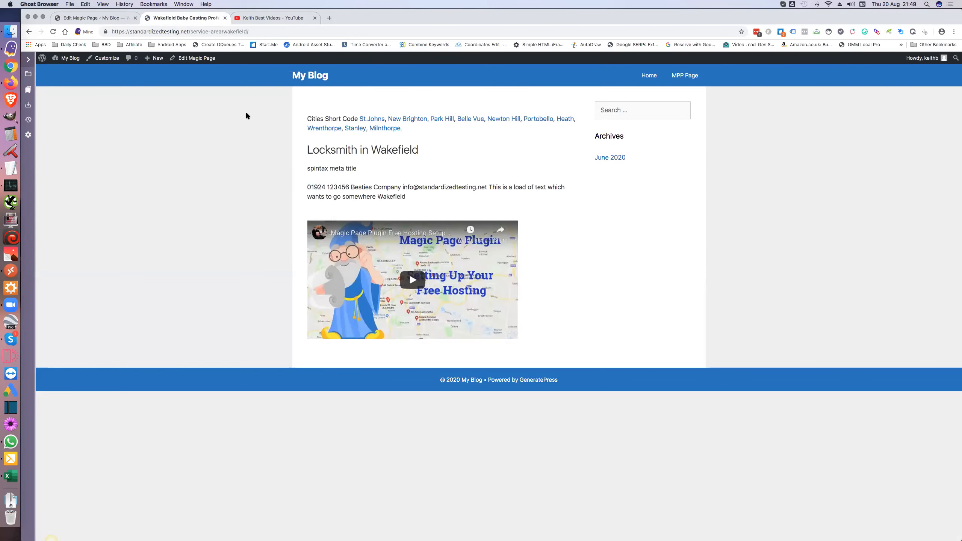
double_click(239, 32)
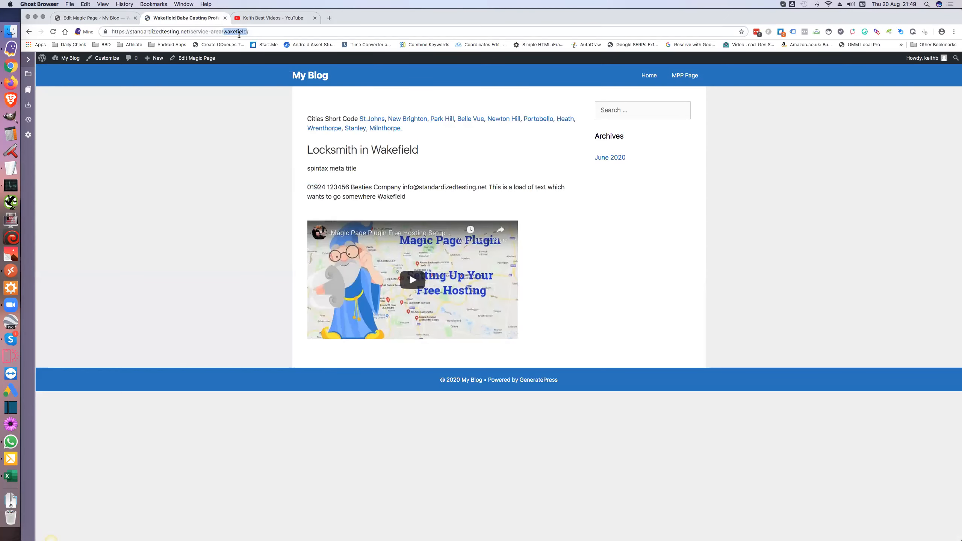
text(sheffield)
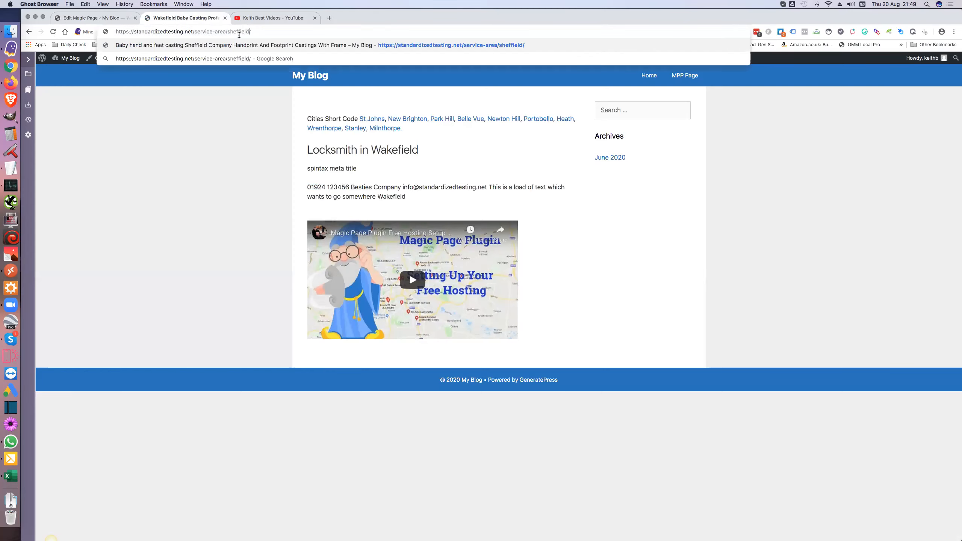
key(Return)
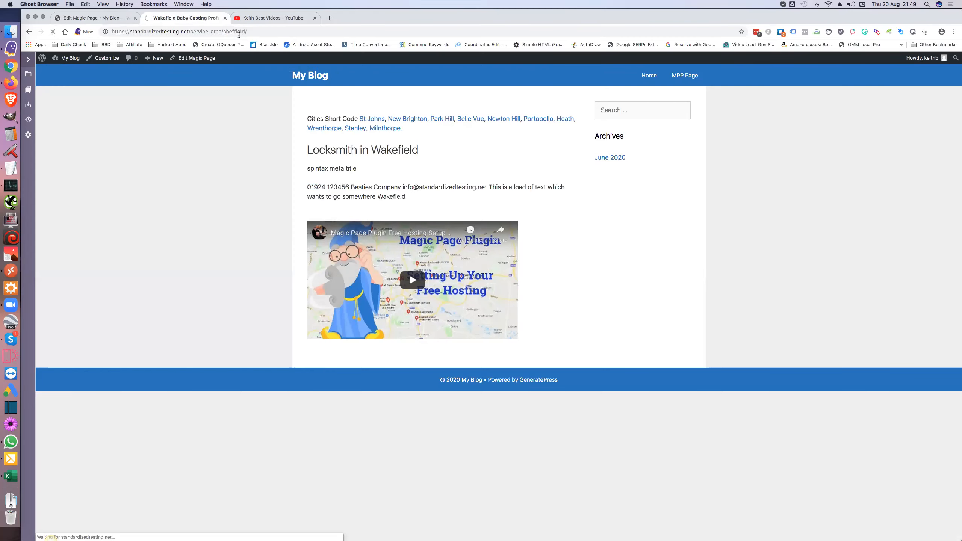